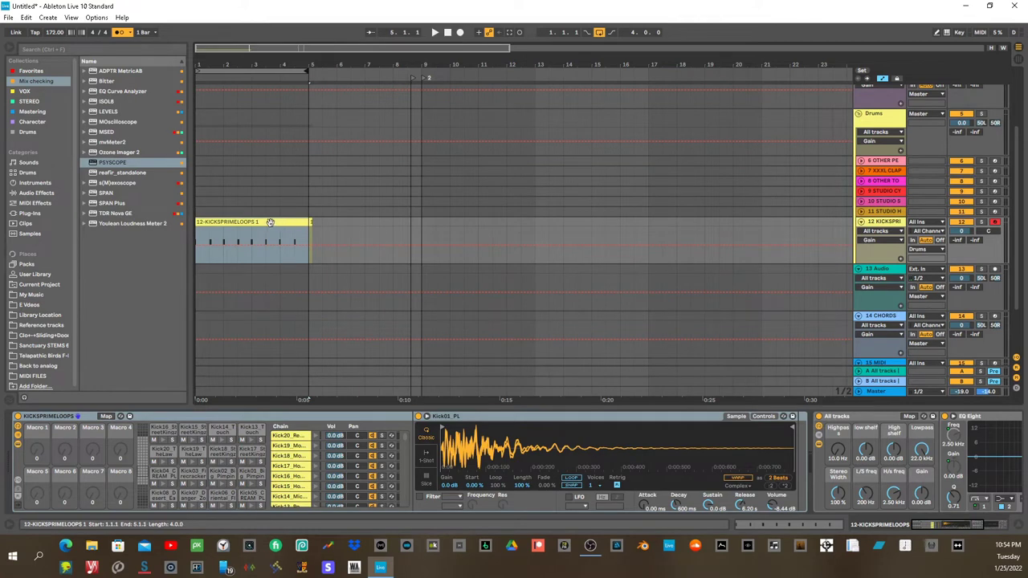
# Step: Open the notes of the 12-KICKSPRIMELOOPS clip and quantize all of its kick notes
pyautogui.click(313, 222)
pyautogui.click(354, 225)
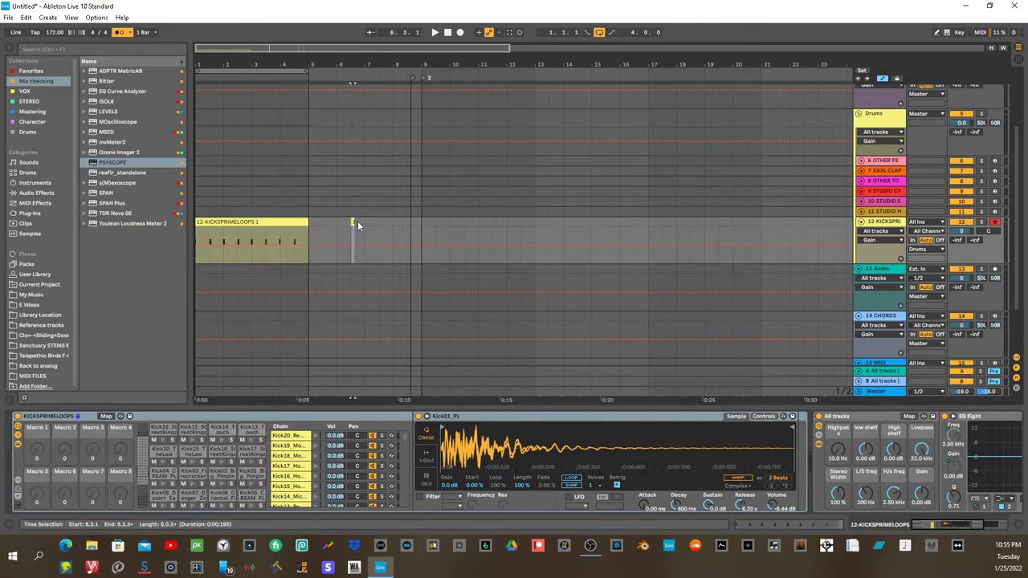
pyautogui.click(263, 221)
pyautogui.click(106, 468)
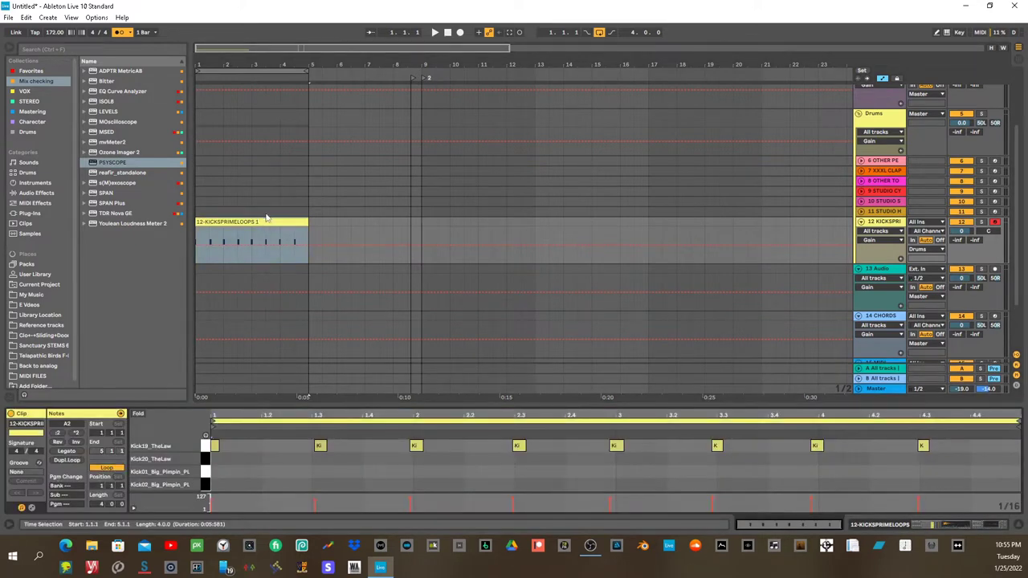
pyautogui.click(434, 420)
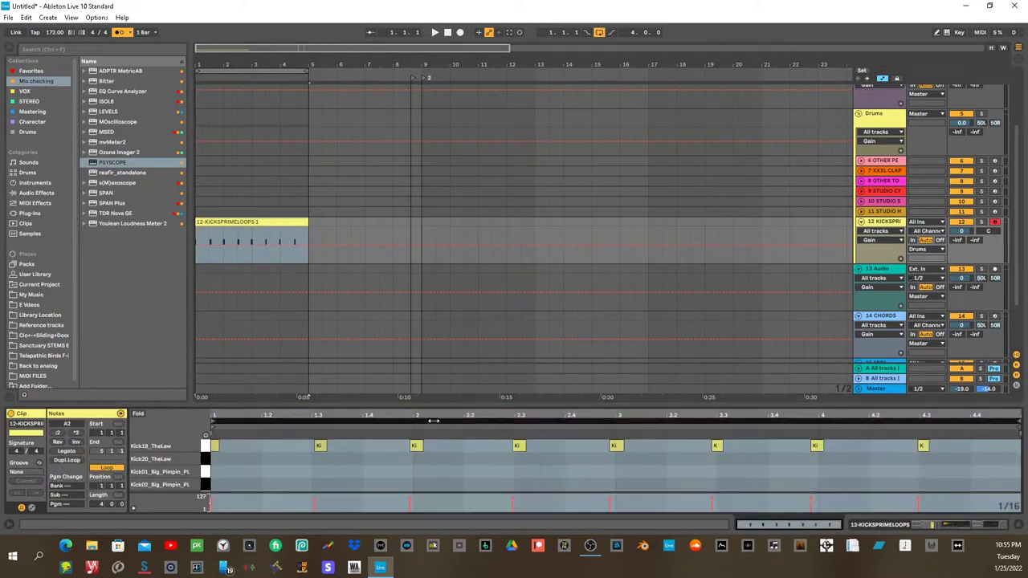
pyautogui.rightClick(440, 480)
pyautogui.click(474, 286)
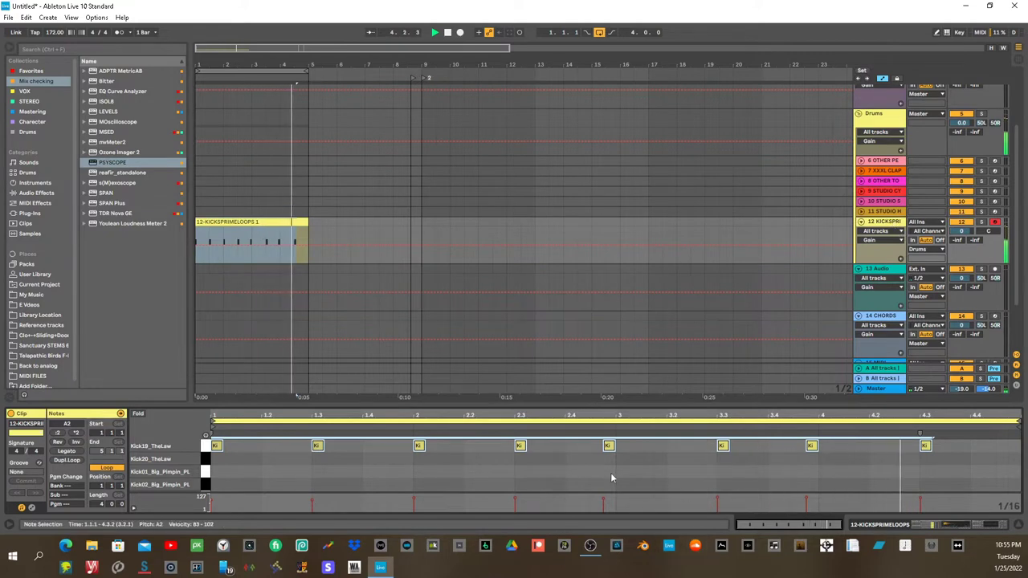
# Step: Move the two misplaced kick notes in the clip onto the downbeats of bars 3 and 4
pyautogui.click(610, 447)
pyautogui.moveTo(610, 448); pyautogui.dragTo(623, 448)
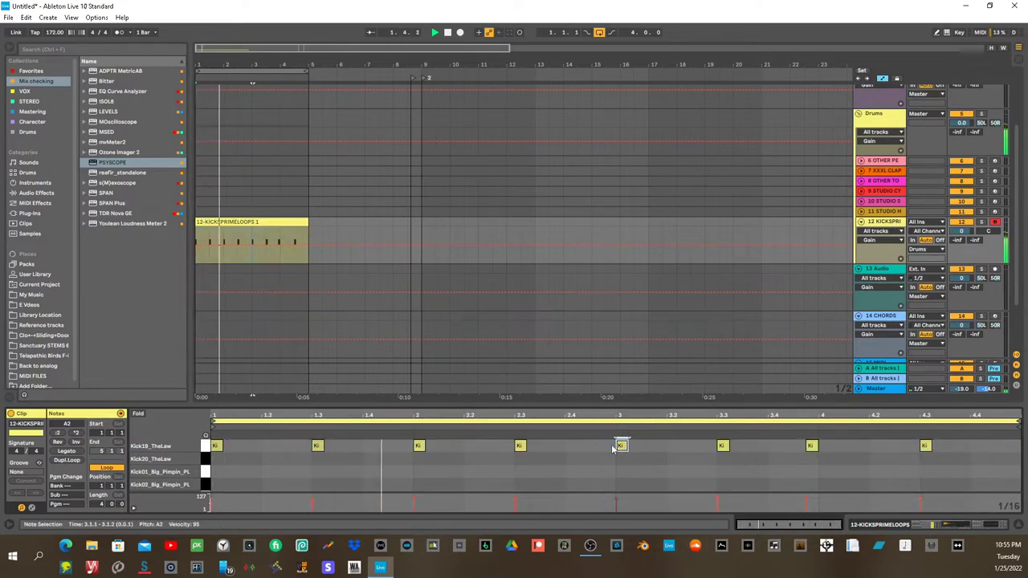
pyautogui.click(810, 446)
pyautogui.moveTo(810, 446); pyautogui.dragTo(823, 446)
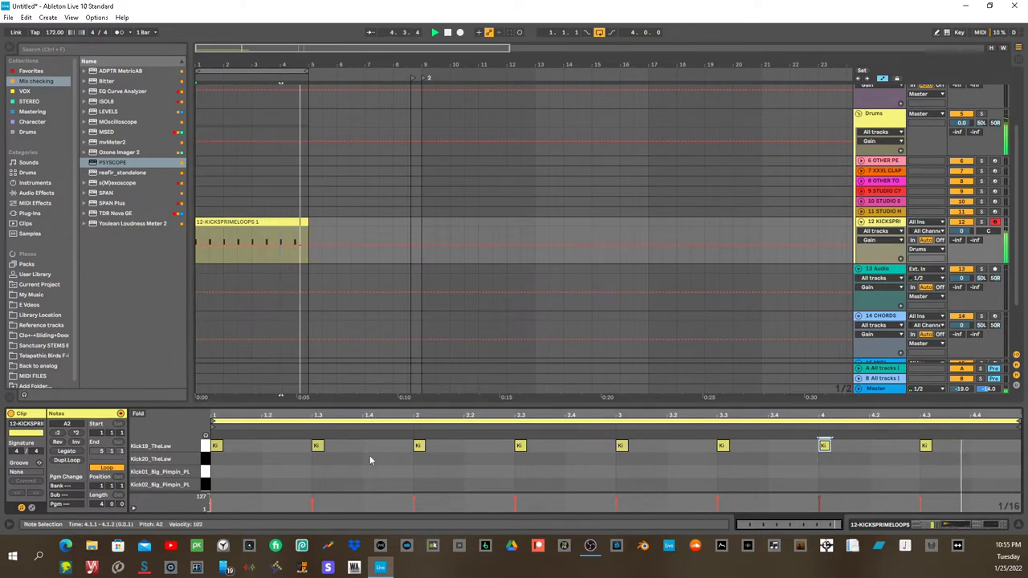
# Step: Display the PSYSCOPE window of the Drums group beside the kick clip and set its time range to 2 bars
pyautogui.doubleClick(873, 114)
pyautogui.click(578, 416)
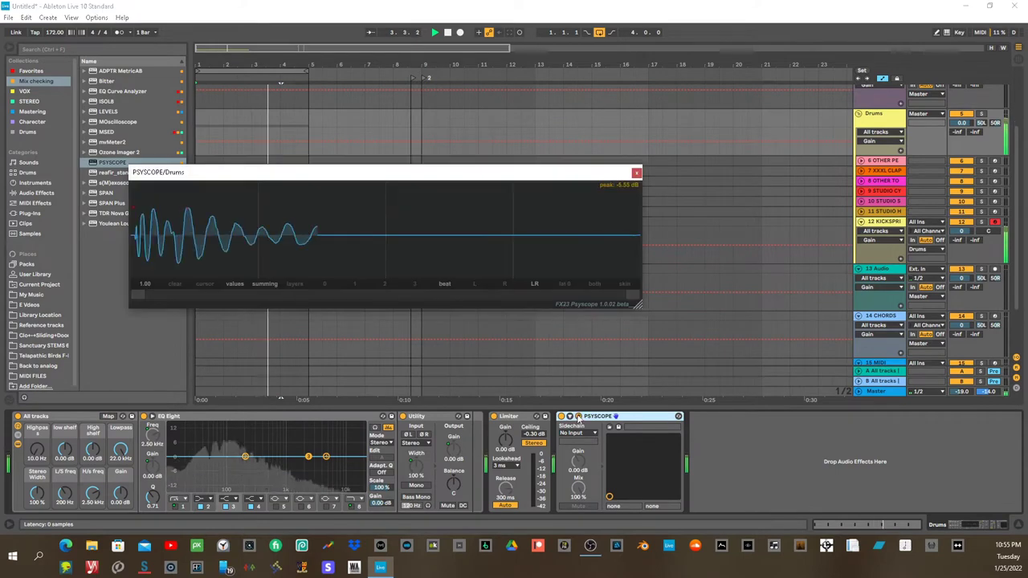
pyautogui.moveTo(361, 172); pyautogui.dragTo(623, 152)
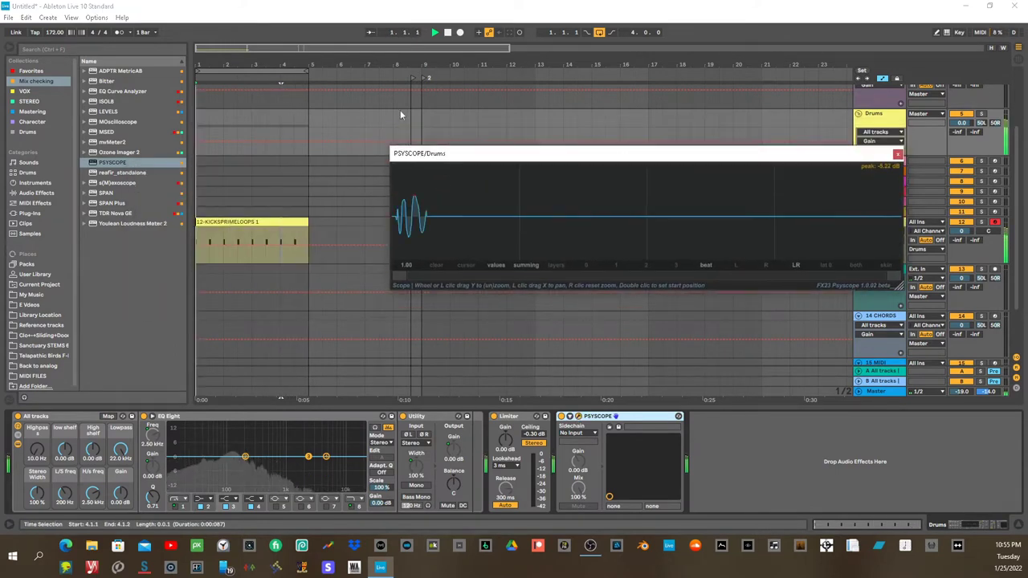
pyautogui.click(705, 265)
pyautogui.click(670, 355)
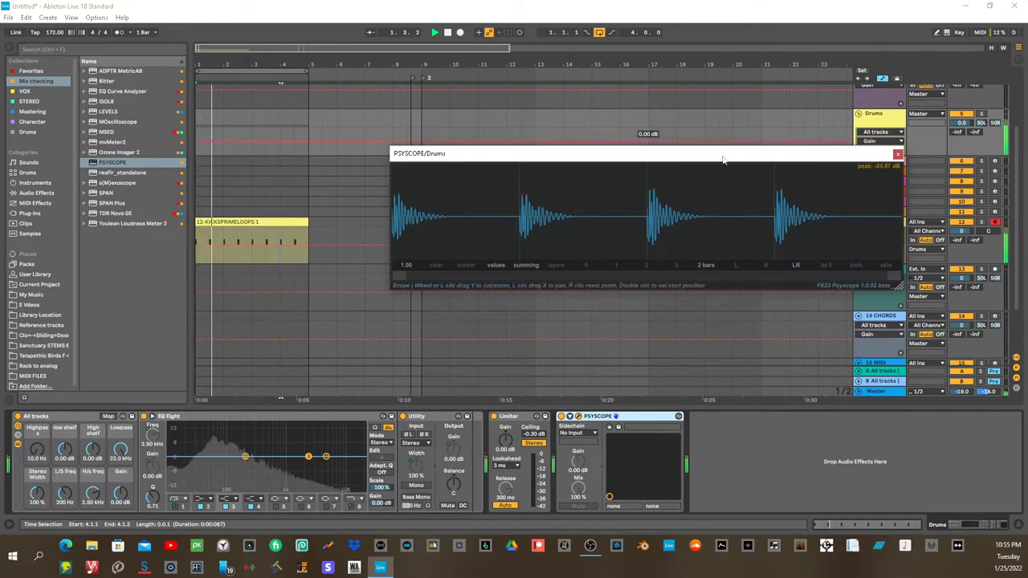
pyautogui.click(897, 155)
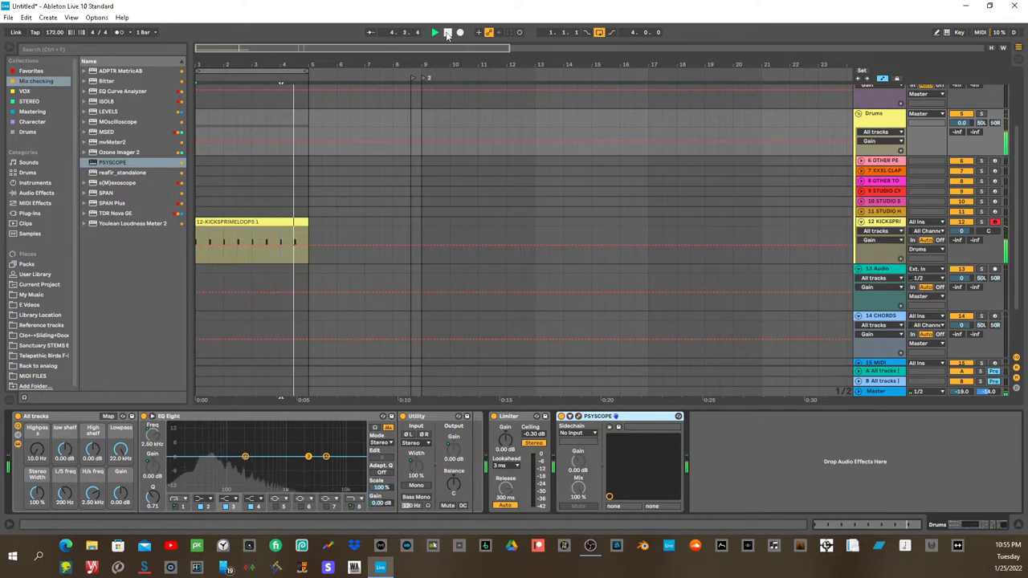
pyautogui.click(578, 416)
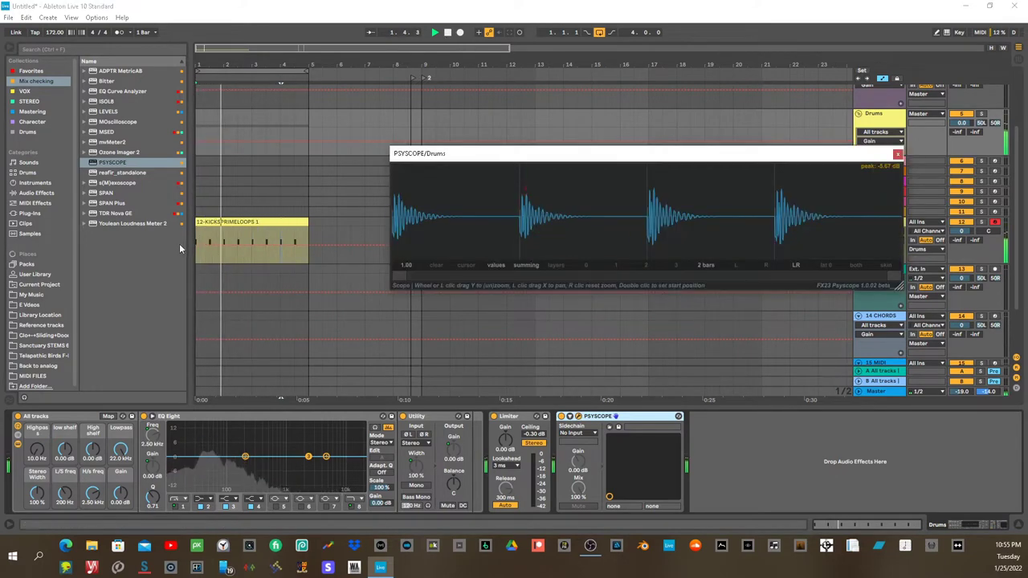
# Step: Go through the kick clip's notes one by one and even out their velocities at 85
pyautogui.doubleClick(262, 222)
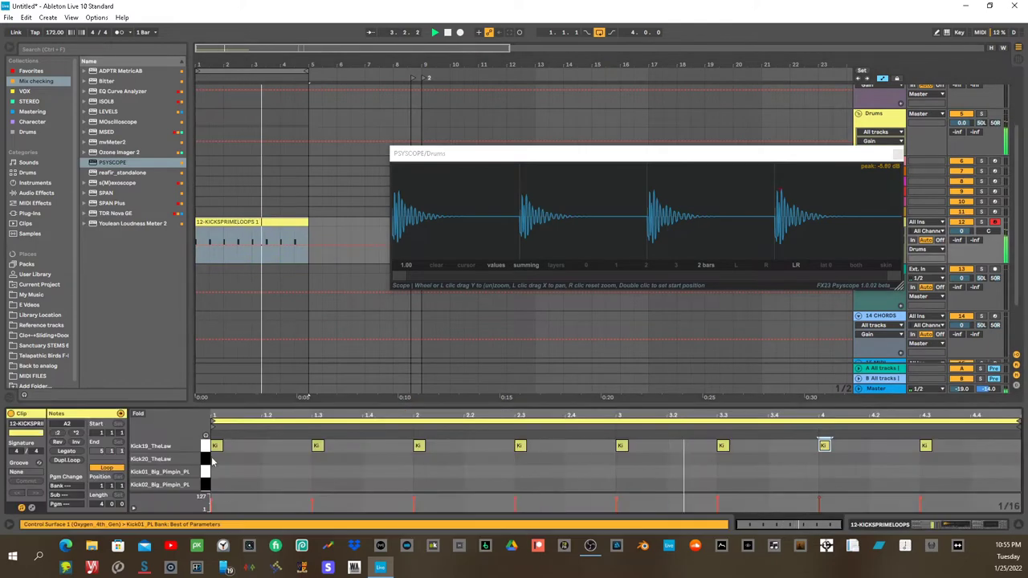
pyautogui.click(217, 448)
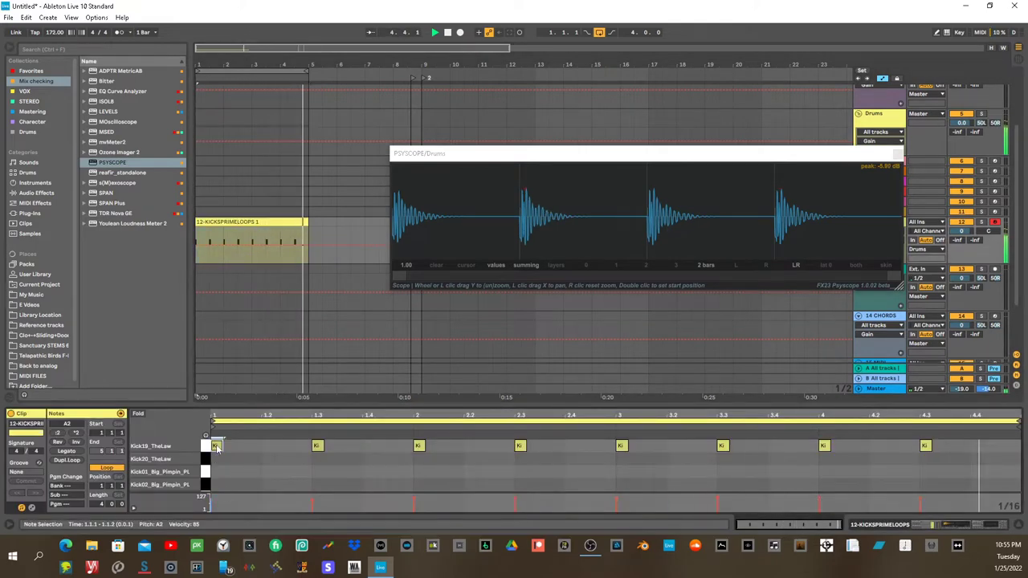
pyautogui.moveTo(312, 441); pyautogui.dragTo(216, 446)
pyautogui.press('Right')
pyautogui.press('Right')
pyautogui.press('Right')
pyautogui.press('Right')
pyautogui.press('Right')
pyautogui.press('Right')
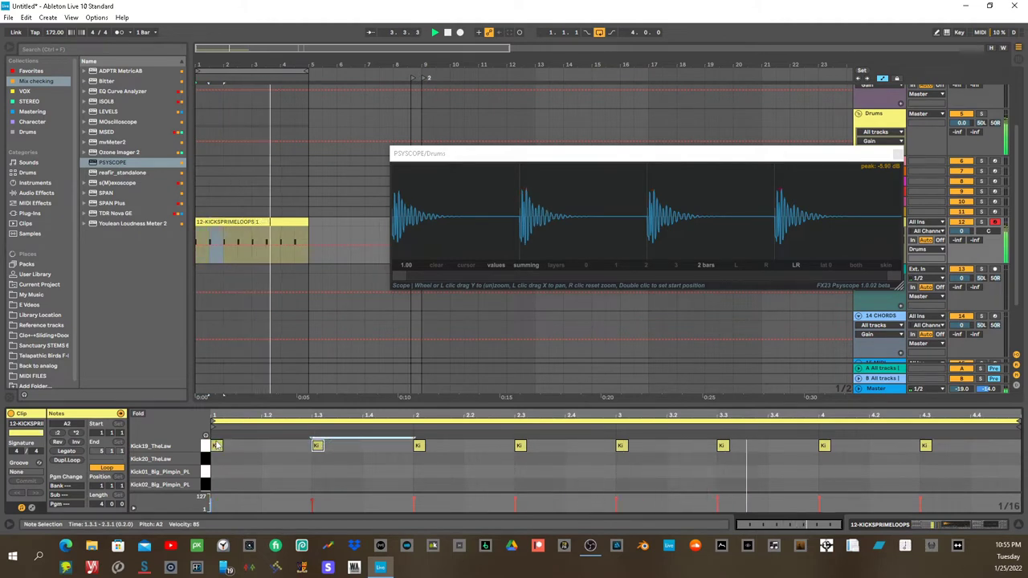
pyautogui.press('Right')
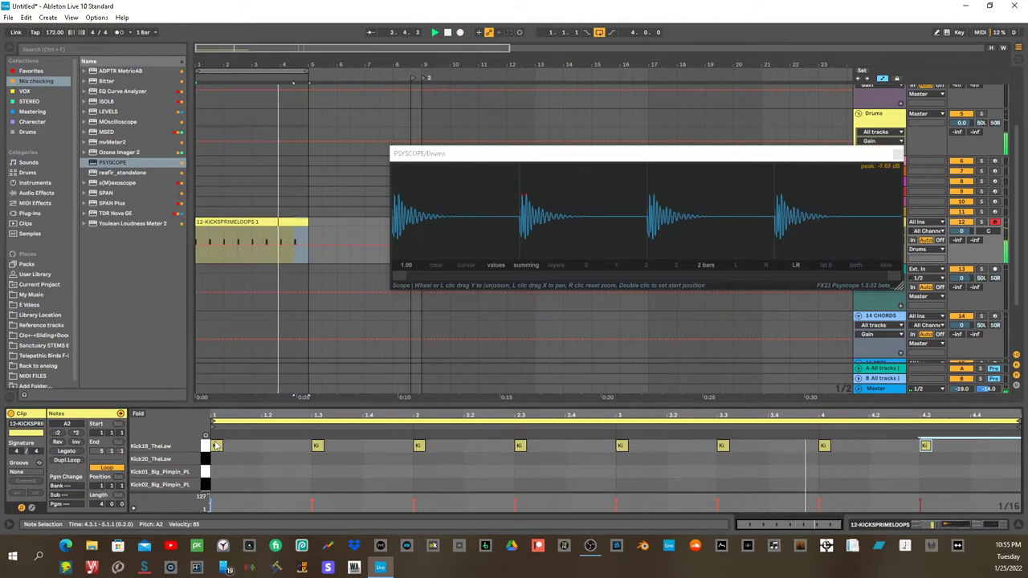
# Step: Unfold the Synth-The Phatt Dance Stabber track and set the lowpass in its All trax rack to 500 Hz
pyautogui.moveTo(869, 157); pyautogui.dragTo(894, 209)
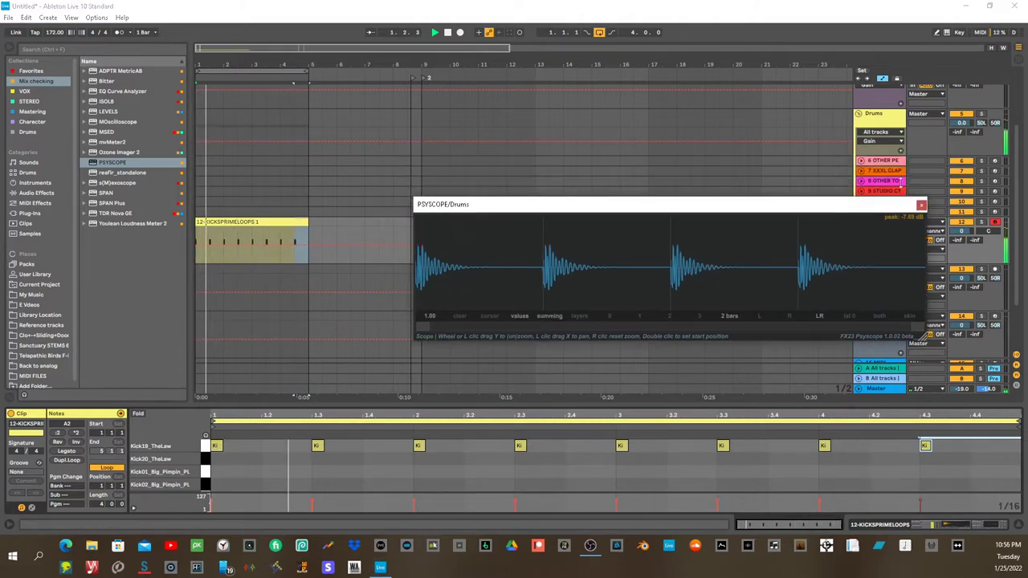
pyautogui.scroll(4, 896, 144)
pyautogui.click(883, 99)
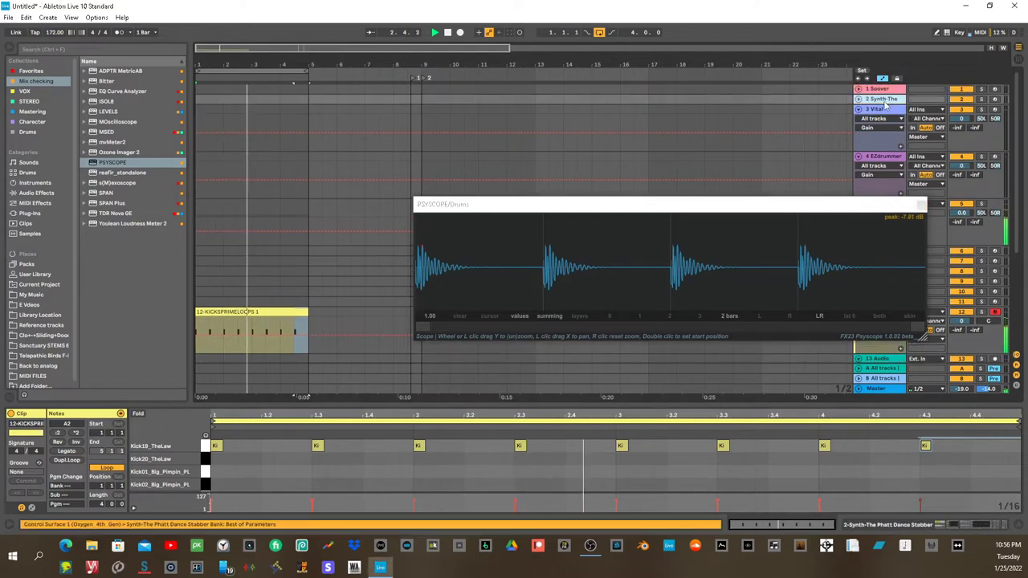
pyautogui.click(858, 100)
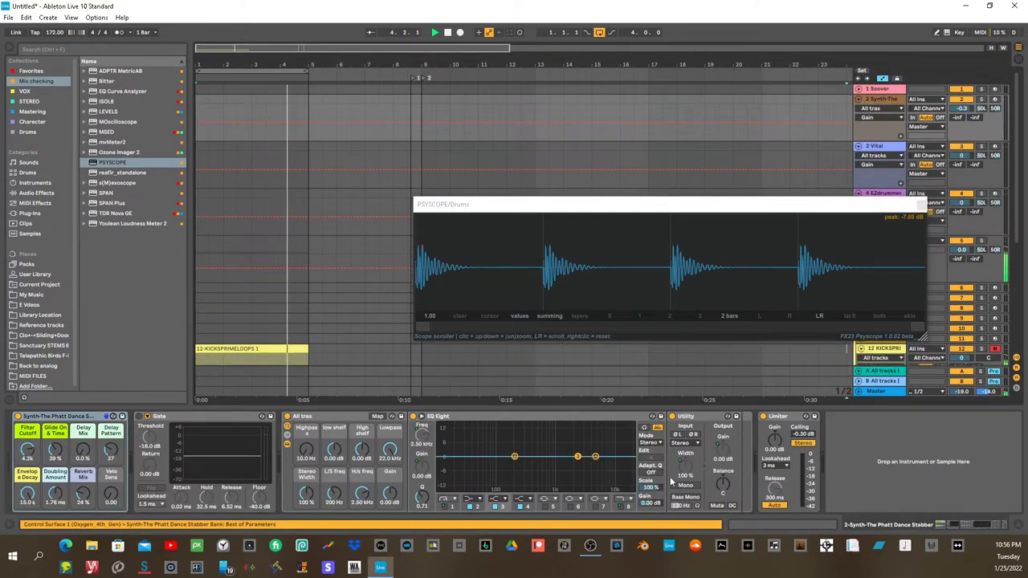
pyautogui.moveTo(389, 449); pyautogui.dragTo(389, 501)
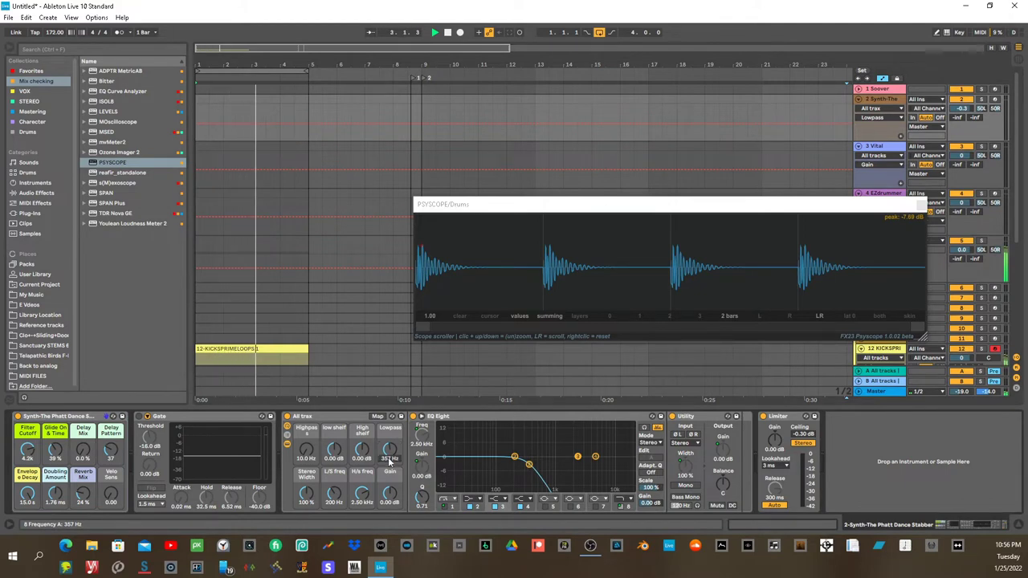
pyautogui.scroll(3, 390, 460)
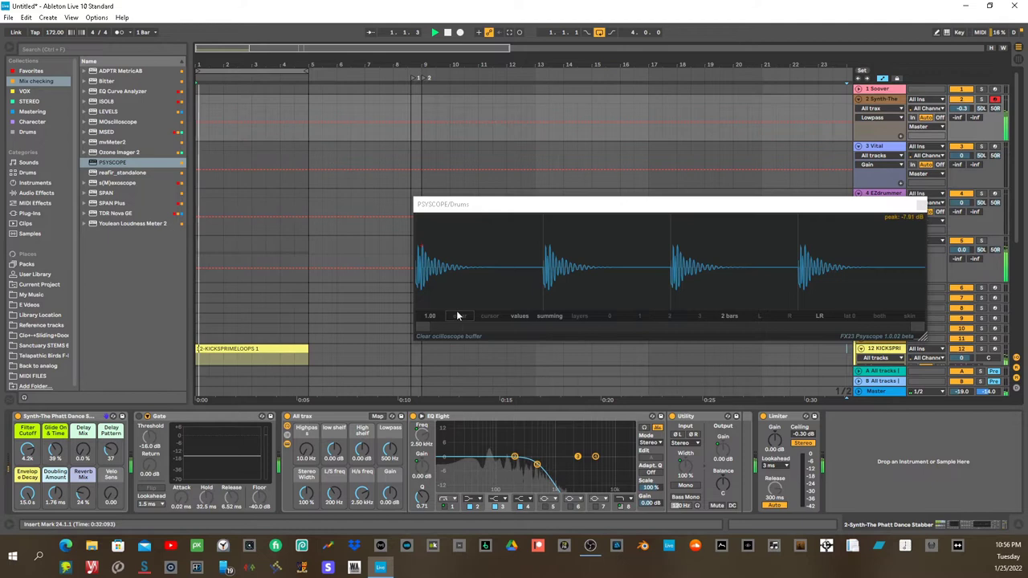
# Step: Reset the synth track's volume to 0 dB and set its instrument's Reverb Mix to 0%
pyautogui.doubleClick(966, 110)
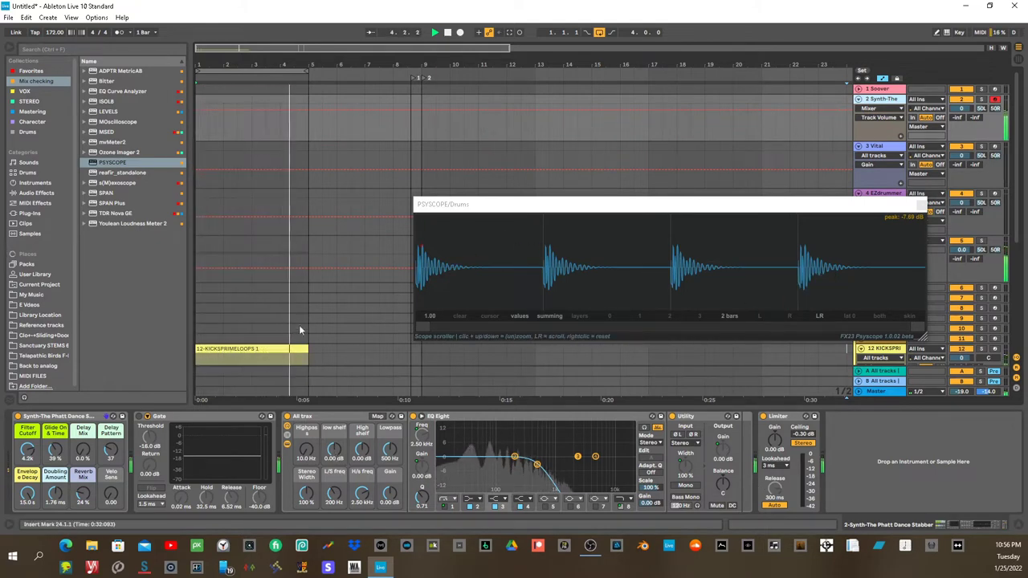
pyautogui.click(82, 495)
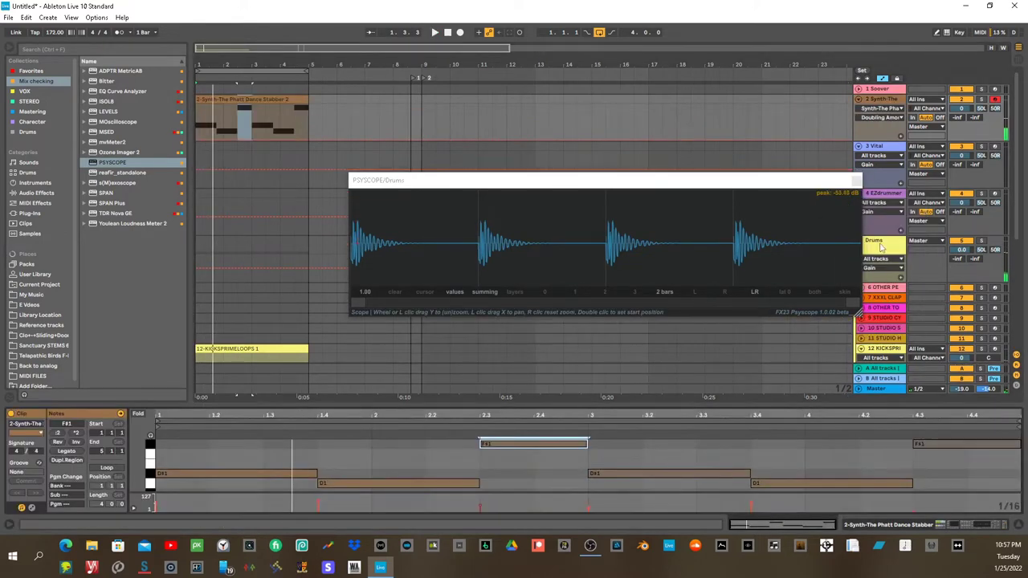
# Step: Set the sidechain input of the Drums group's PSYSCOPE to 2-Synth-The Phatt Dance Stabber, tapped Post Mixer
pyautogui.click(881, 244)
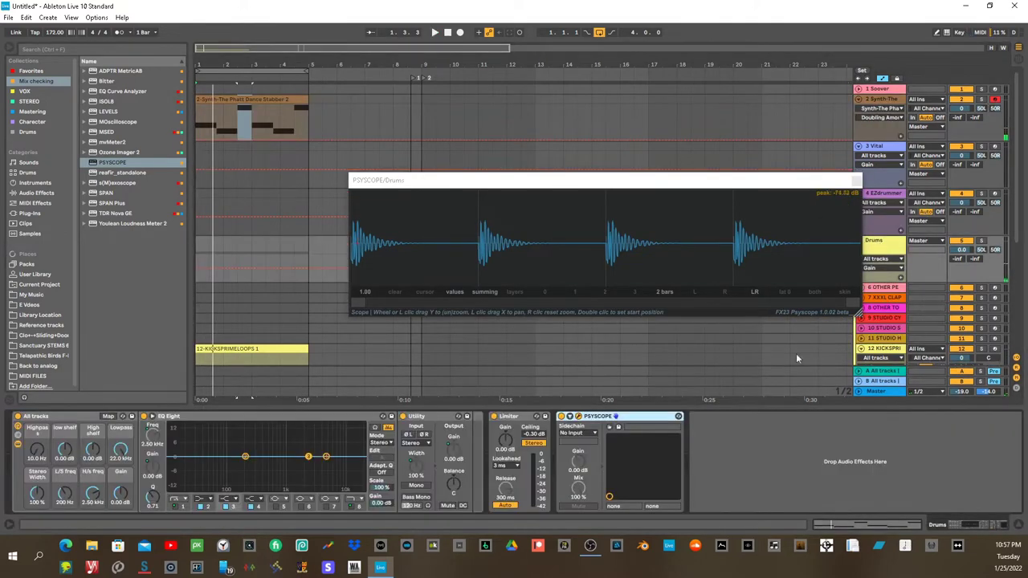
pyautogui.click(596, 433)
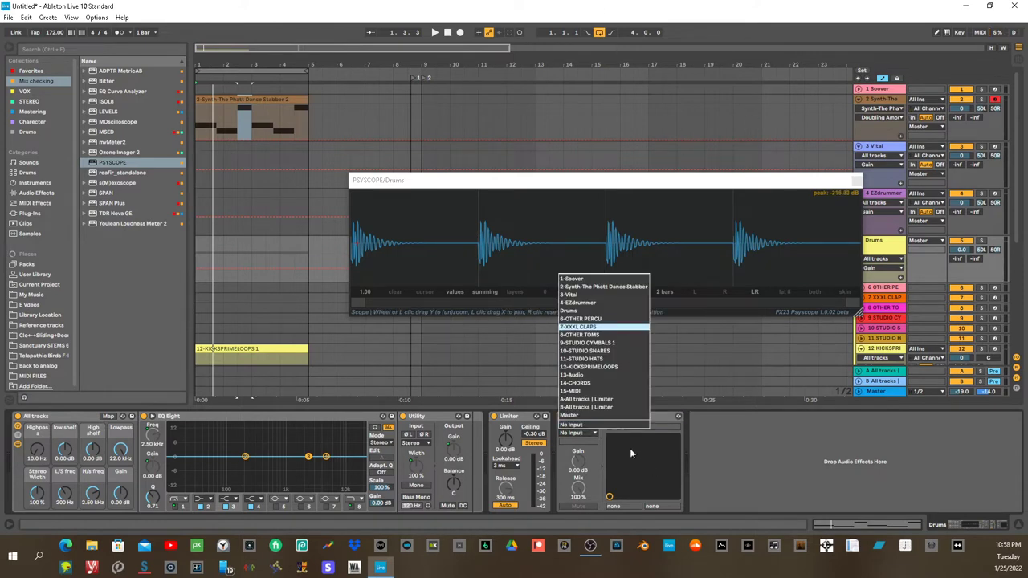
pyautogui.click(594, 287)
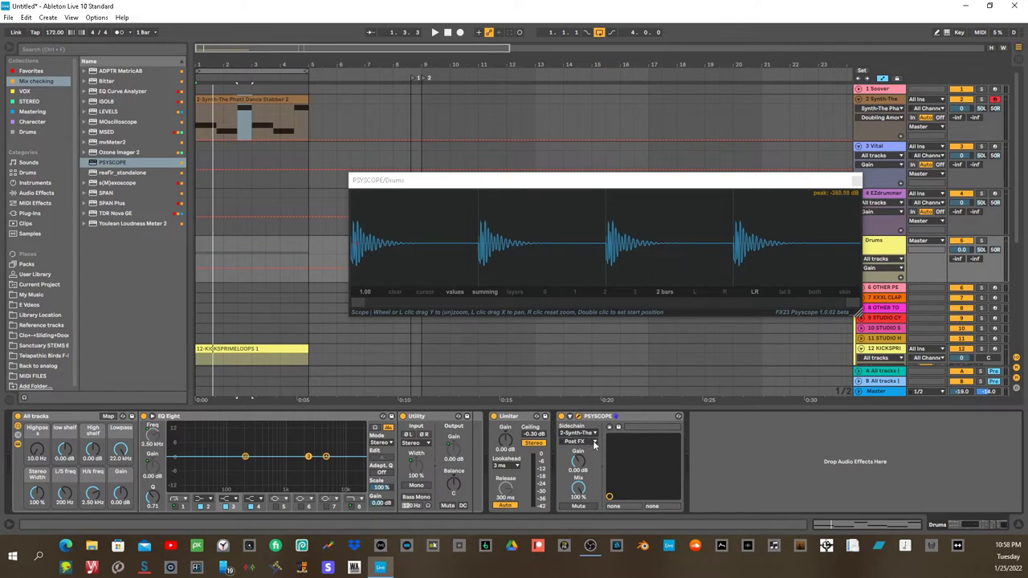
pyautogui.click(593, 442)
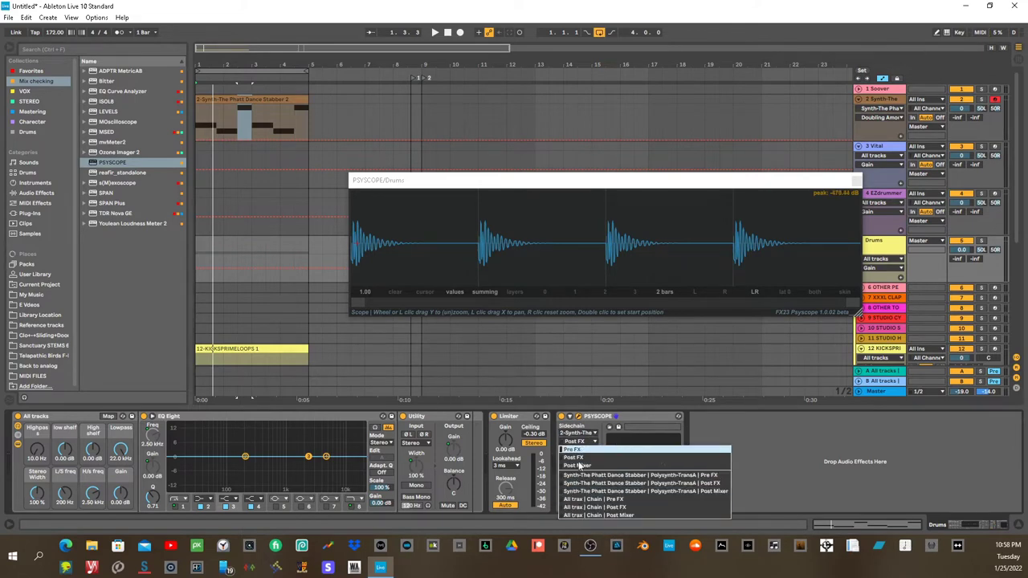
pyautogui.click(592, 466)
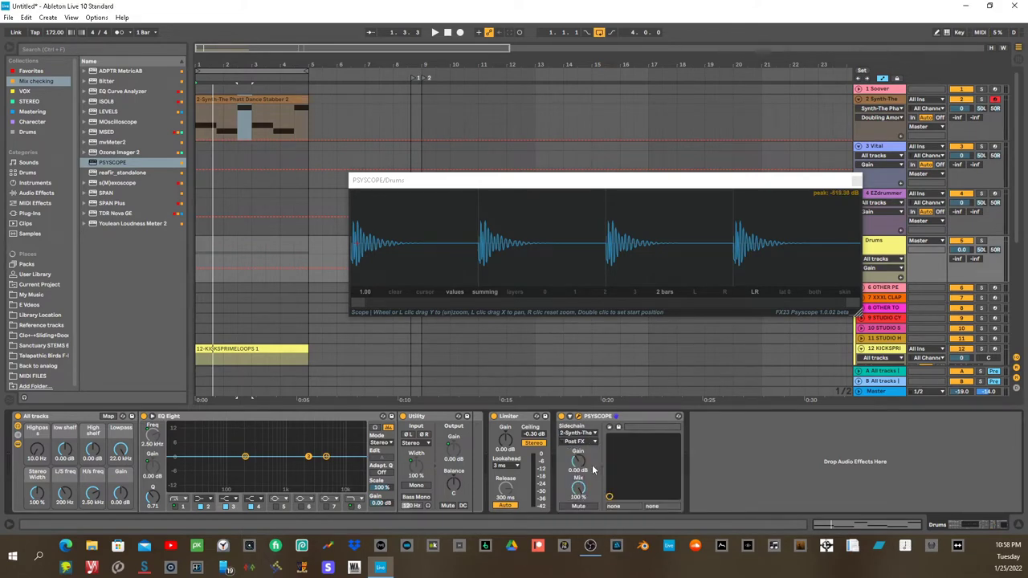
# Step: Play the loop to examine the summed kick and synth waveform in PSYSCOPE, and stop playback
pyautogui.click(435, 34)
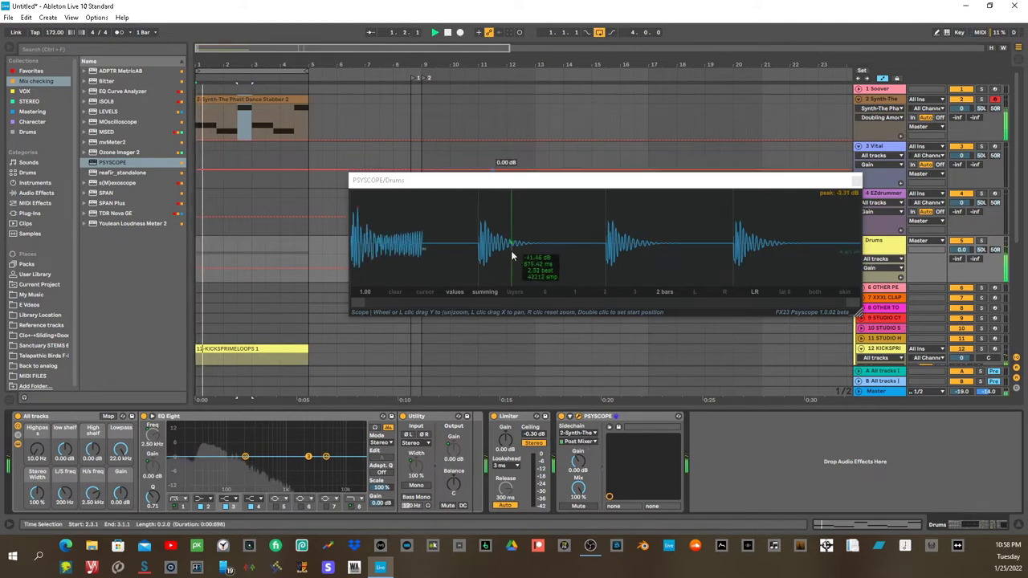
pyautogui.click(449, 33)
pyautogui.click(488, 296)
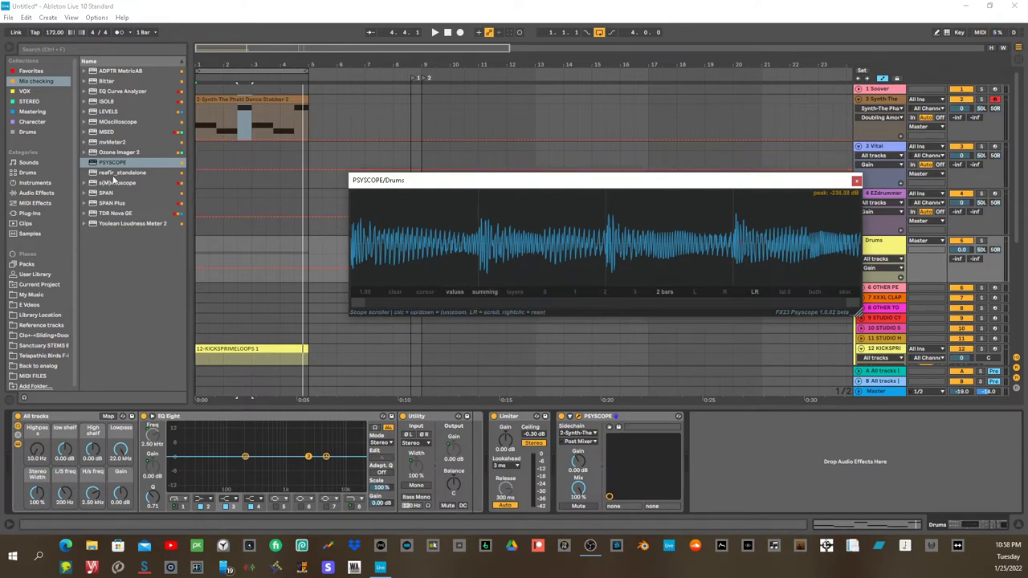
pyautogui.click(109, 164)
pyautogui.moveTo(179, 162); pyautogui.dragTo(276, 115)
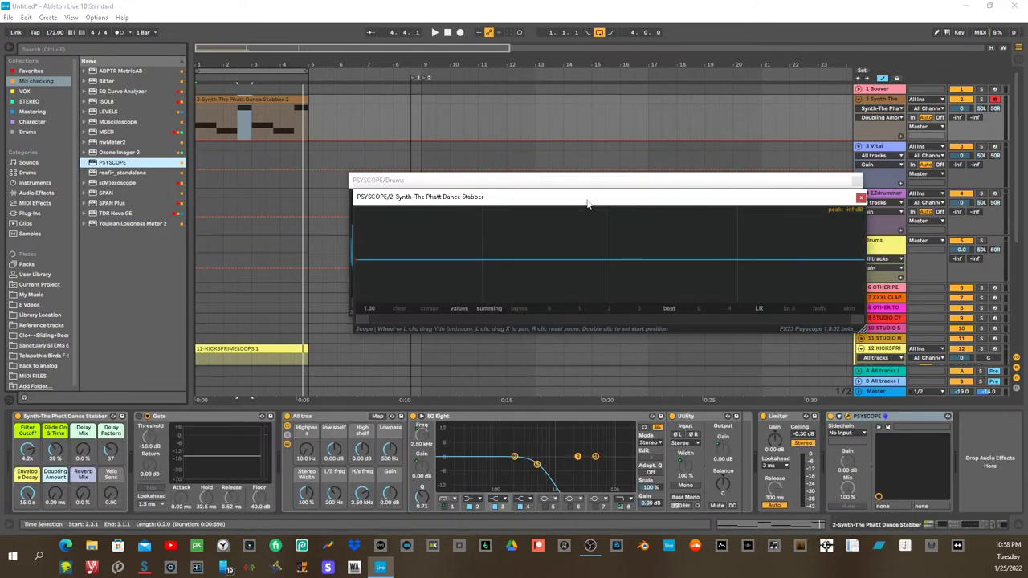
pyautogui.moveTo(587, 204); pyautogui.dragTo(584, 122)
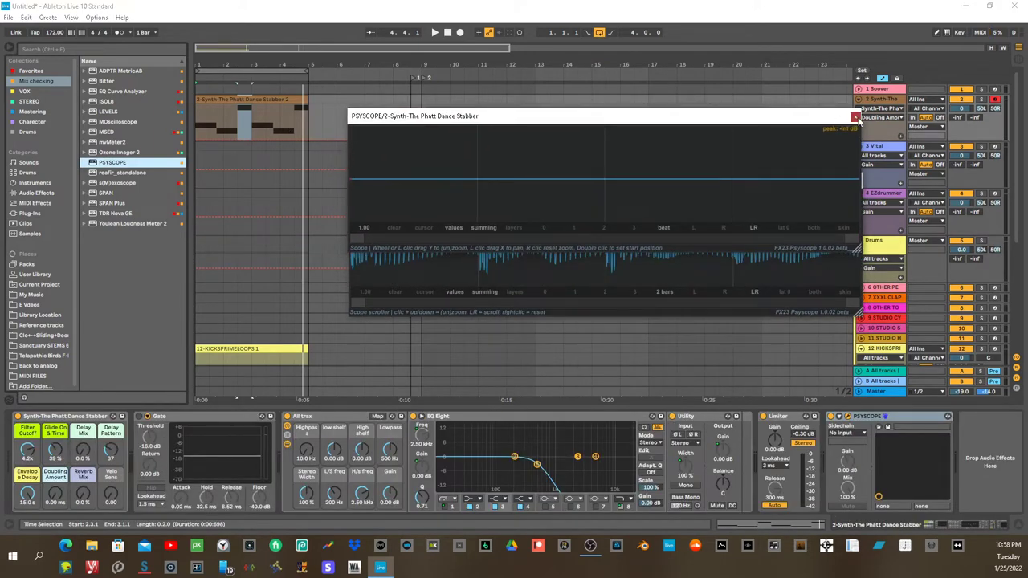
pyautogui.click(855, 117)
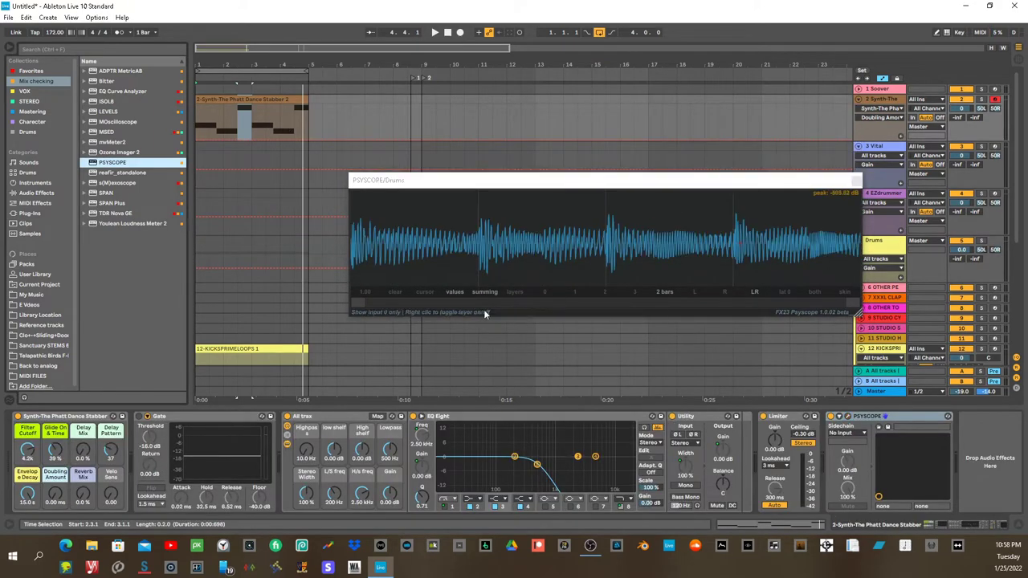
pyautogui.rightClick(896, 424)
pyautogui.click(908, 311)
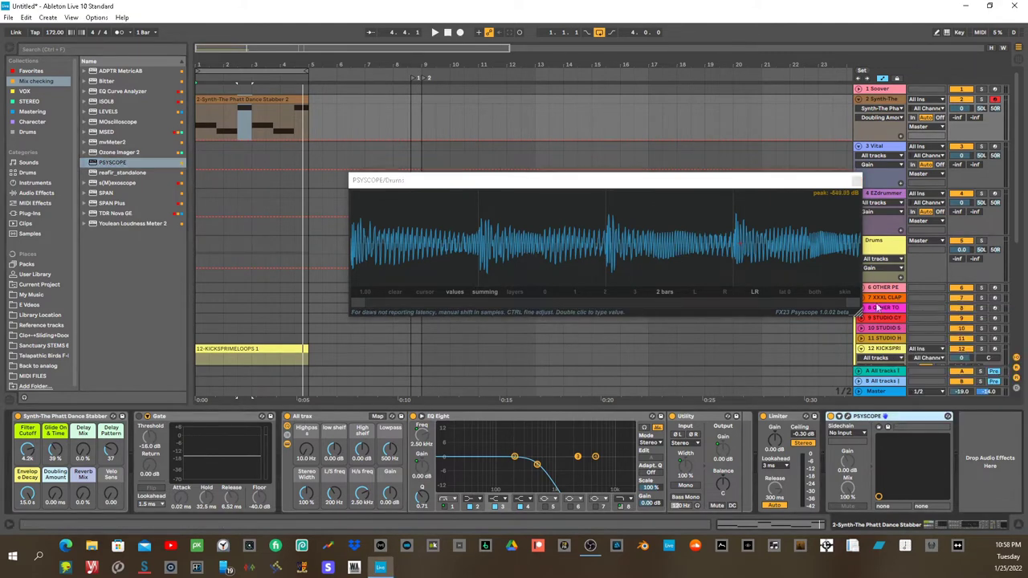
pyautogui.press('Delete')
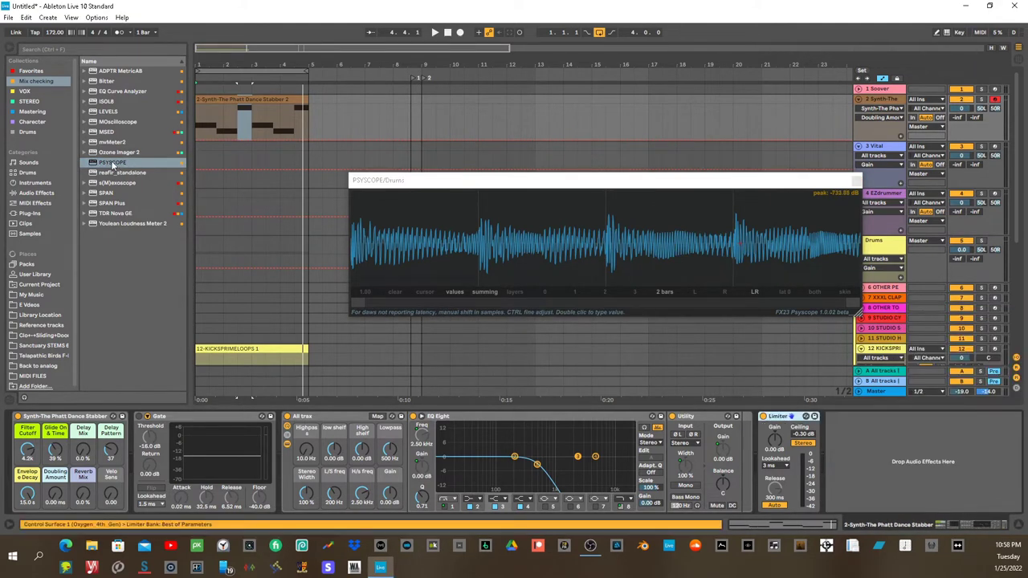
# Step: Add PSYSCOPE after the Limiter on the Synth-The Phatt Dance Stabber track and place its window above the Drums scope
pyautogui.click(113, 163)
pyautogui.moveTo(881, 427); pyautogui.dragTo(850, 468)
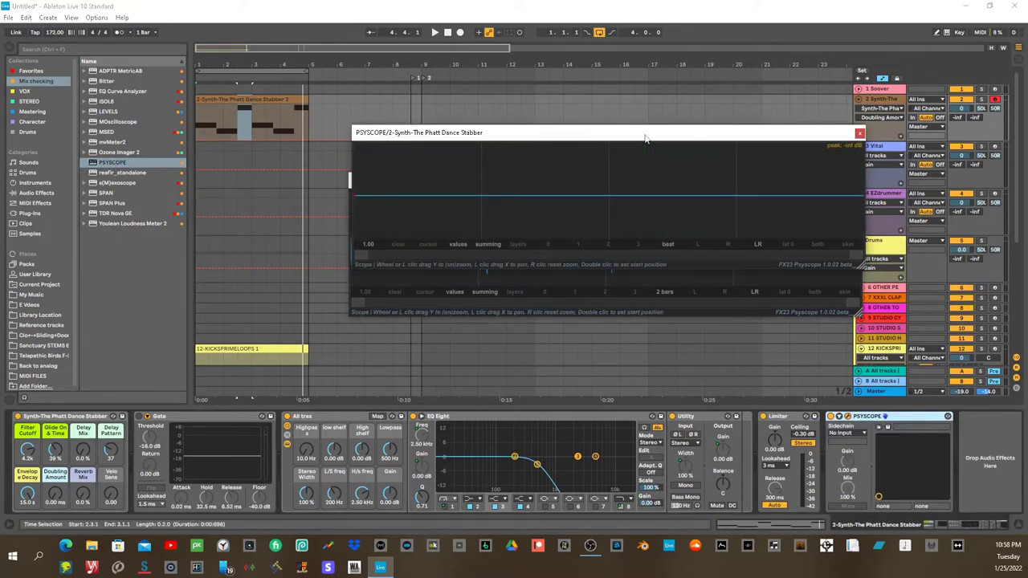
pyautogui.click(857, 181)
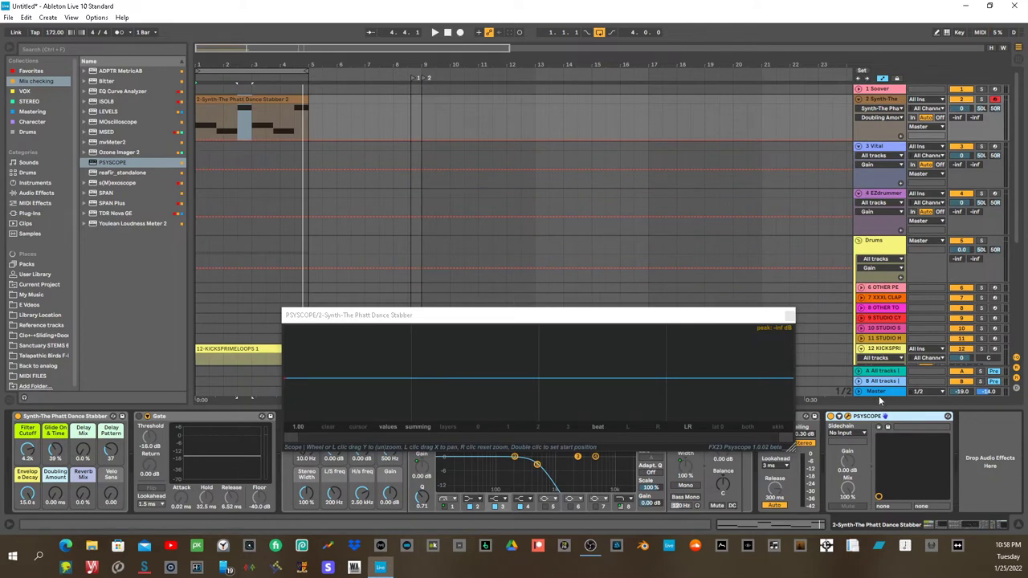
pyautogui.click(884, 255)
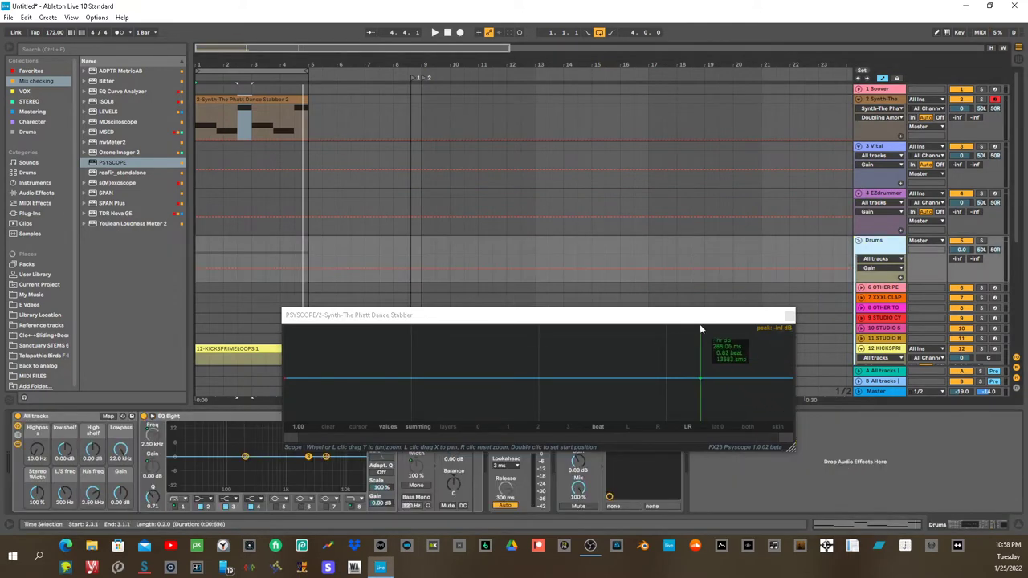
pyautogui.moveTo(698, 320); pyautogui.dragTo(718, 215)
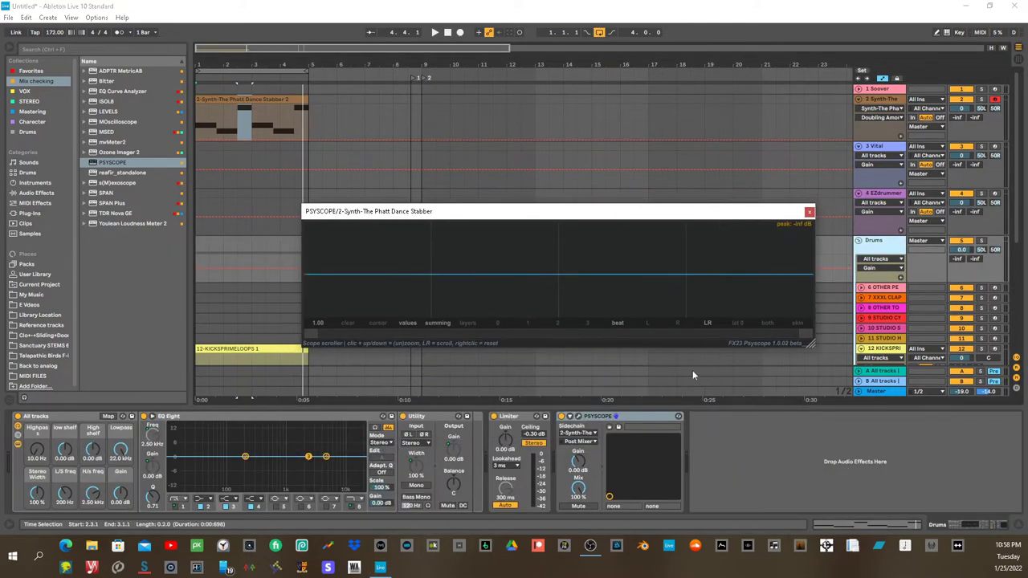
pyautogui.click(623, 419)
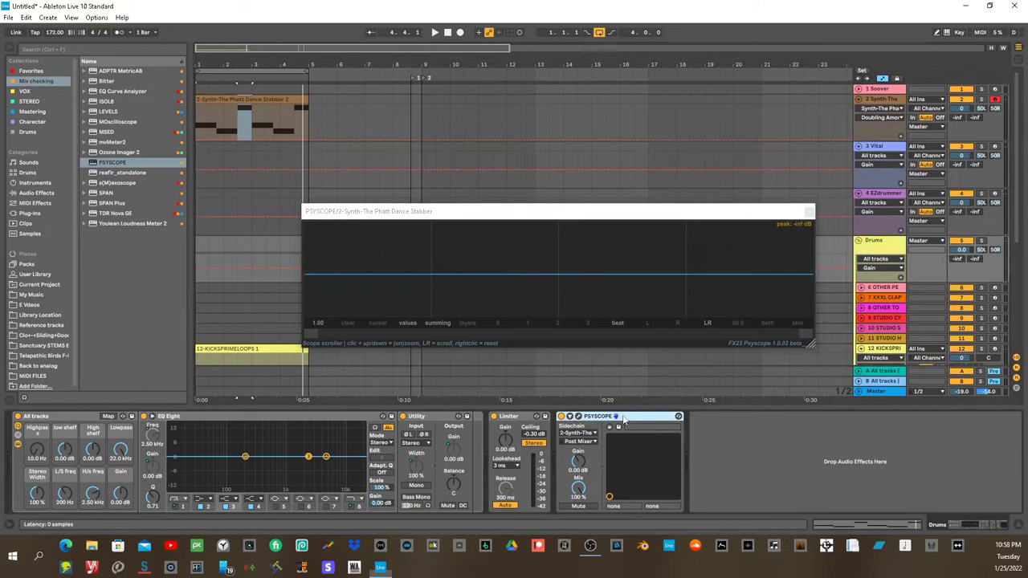
# Step: Show only input 0 in the synth track's PSYSCOPE, play the loop, and set the scope's time range to 2 bars
pyautogui.click(891, 100)
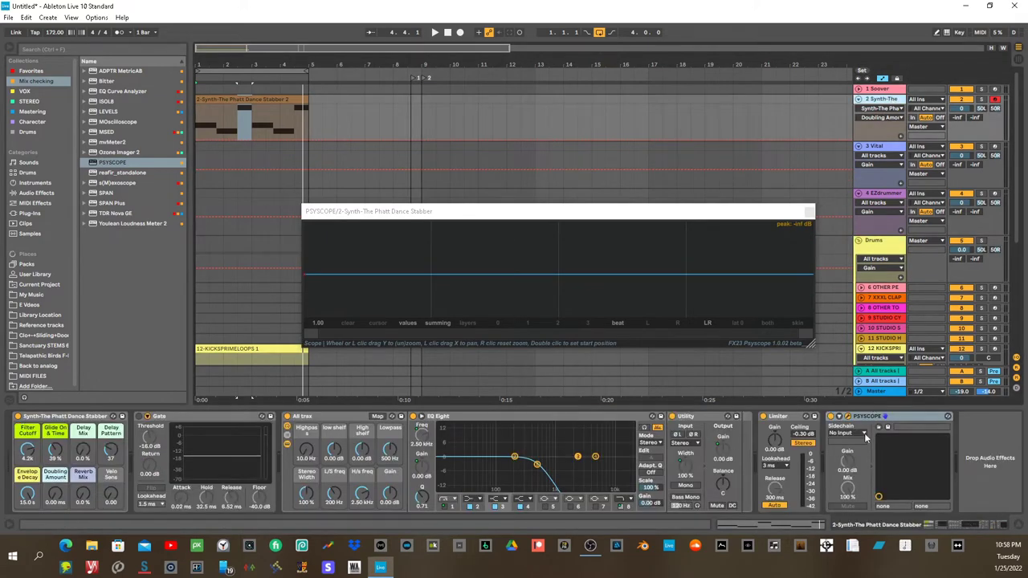
pyautogui.click(498, 323)
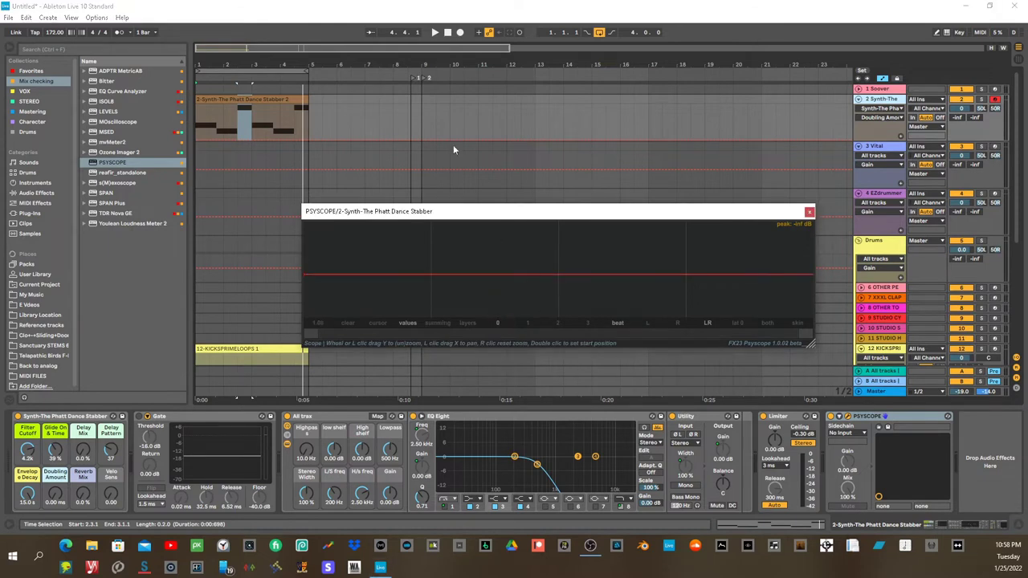
pyautogui.click(434, 33)
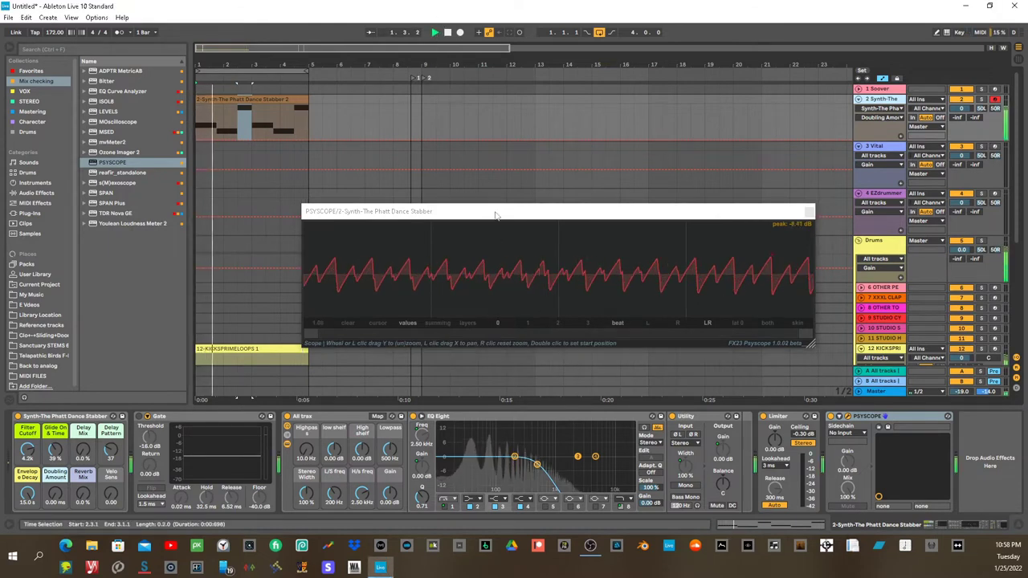
pyautogui.click(620, 323)
pyautogui.click(602, 320)
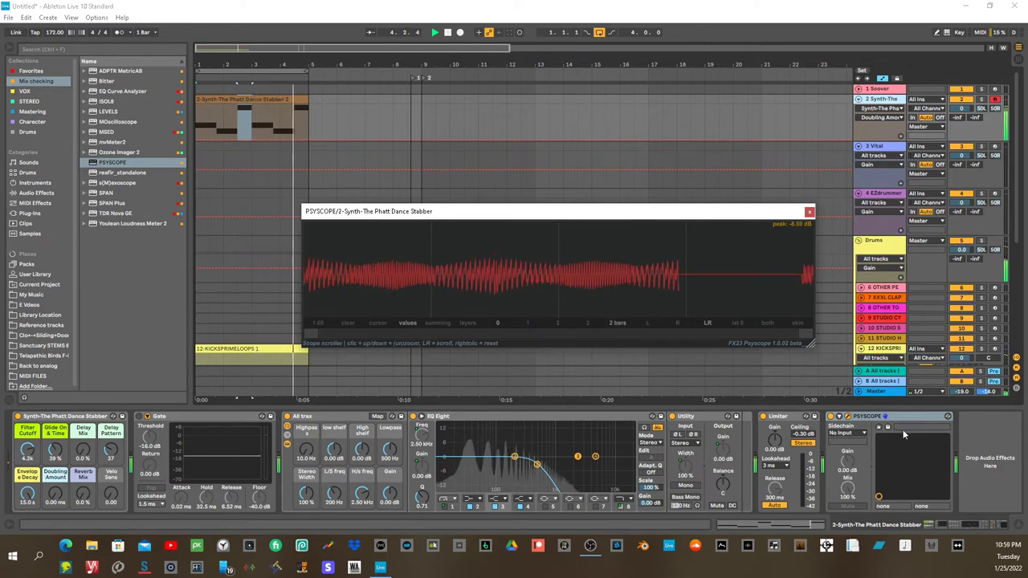
# Step: Reopen the Drums group's PSYSCOPE and stack its window directly below the synth scope
pyautogui.click(888, 252)
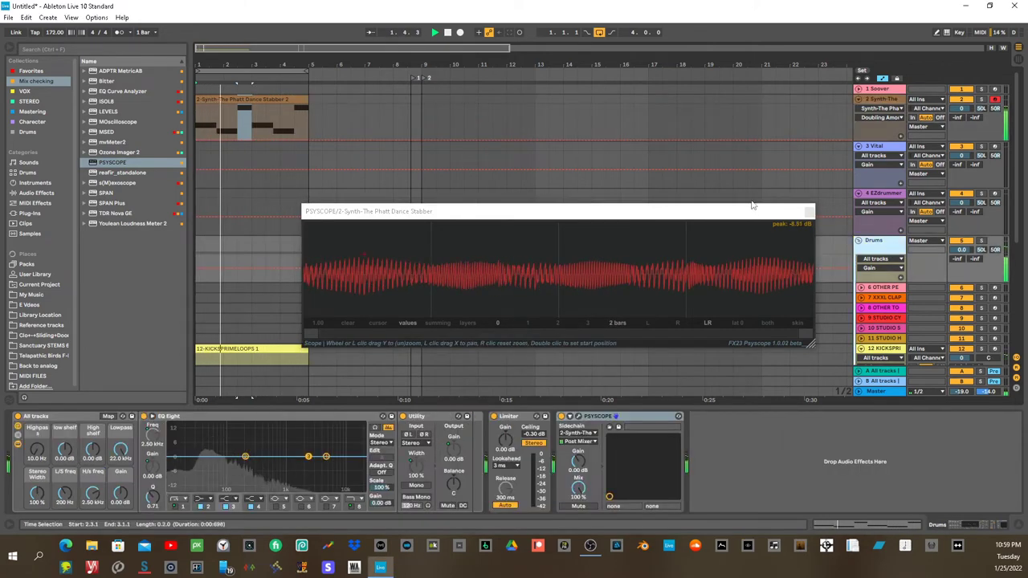
pyautogui.moveTo(748, 217); pyautogui.dragTo(765, 79)
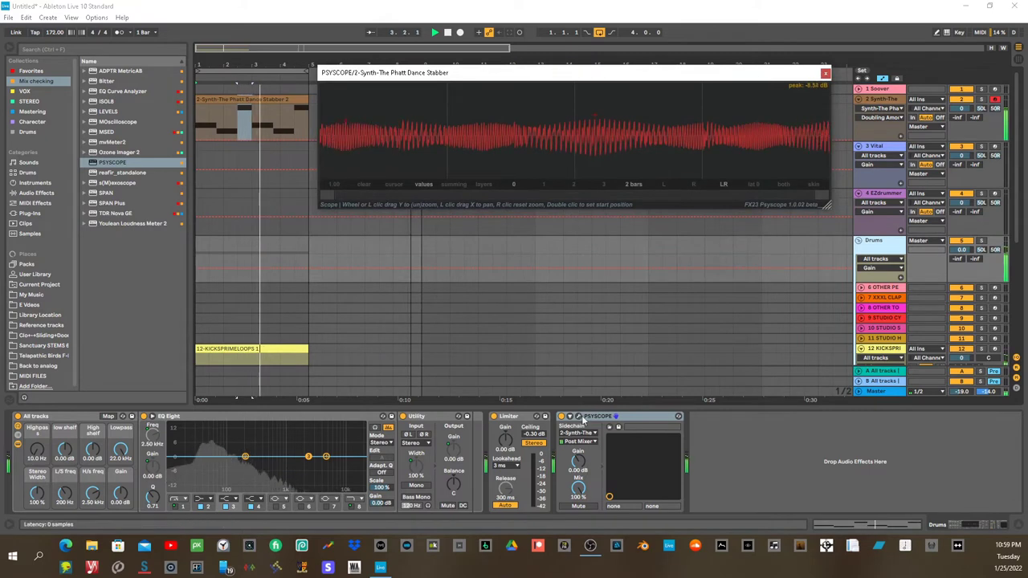
pyautogui.click(574, 418)
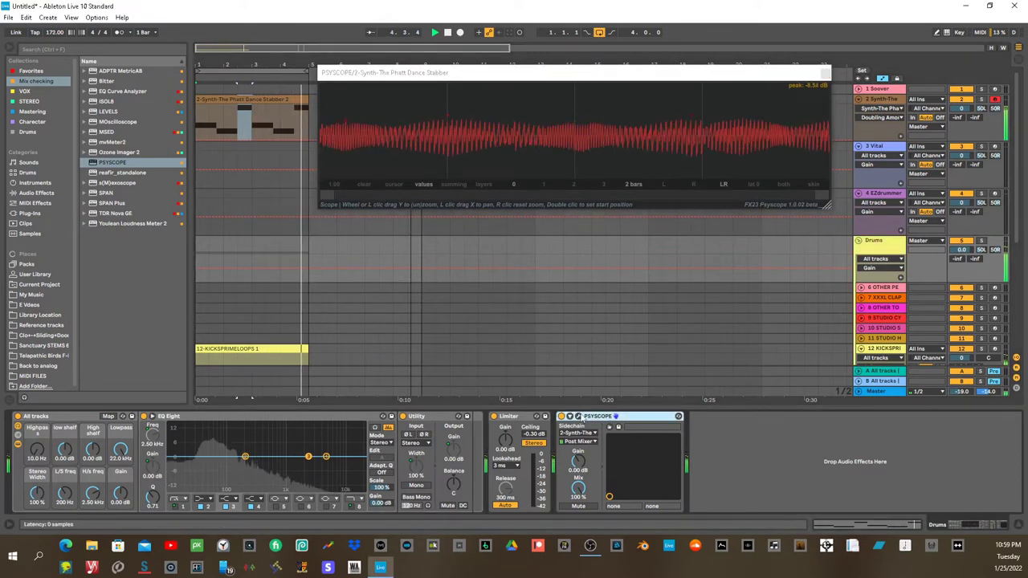
pyautogui.click(578, 417)
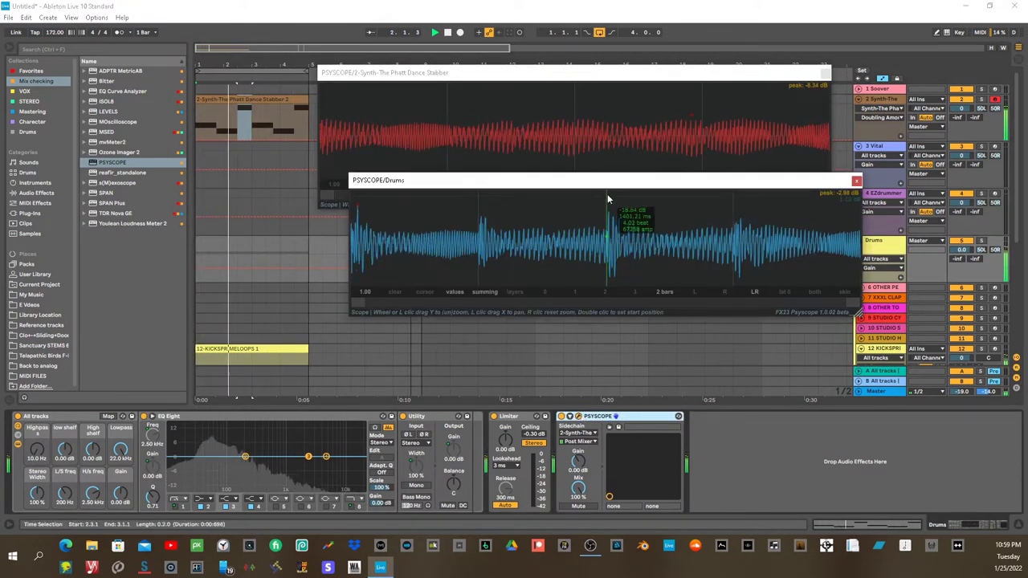
pyautogui.moveTo(614, 183); pyautogui.dragTo(582, 227)
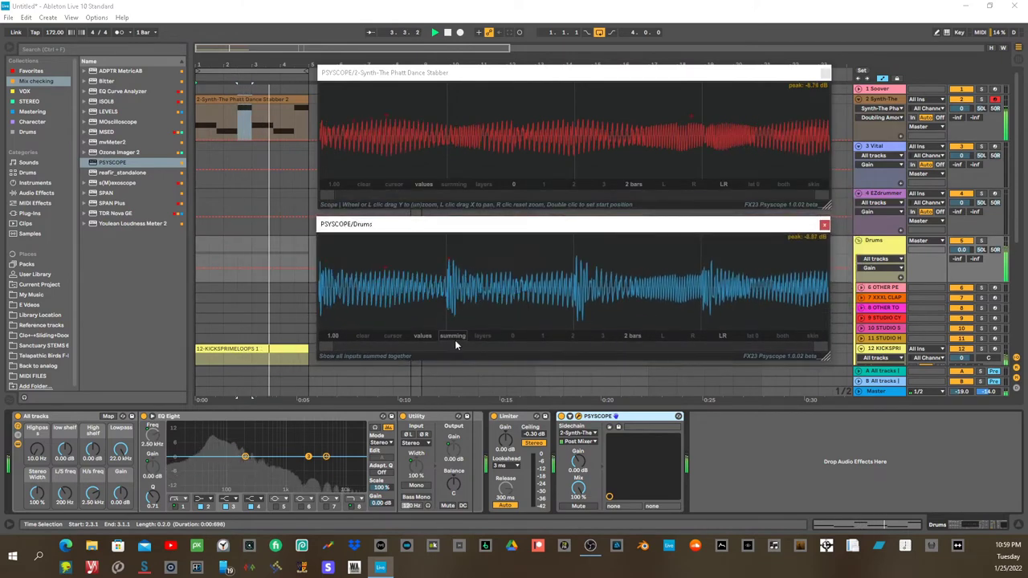
# Step: Display the Drums scope's inputs as separate layers and examine a kick hit against the synth waveform up close
pyautogui.click(482, 336)
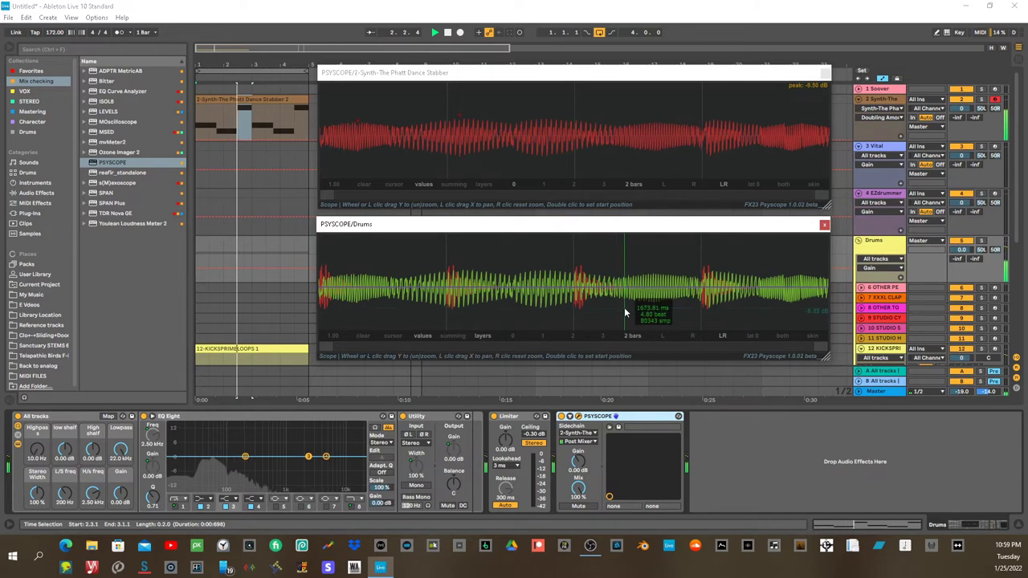
pyautogui.scroll(2, 582, 297)
pyautogui.scroll(3, 583, 295)
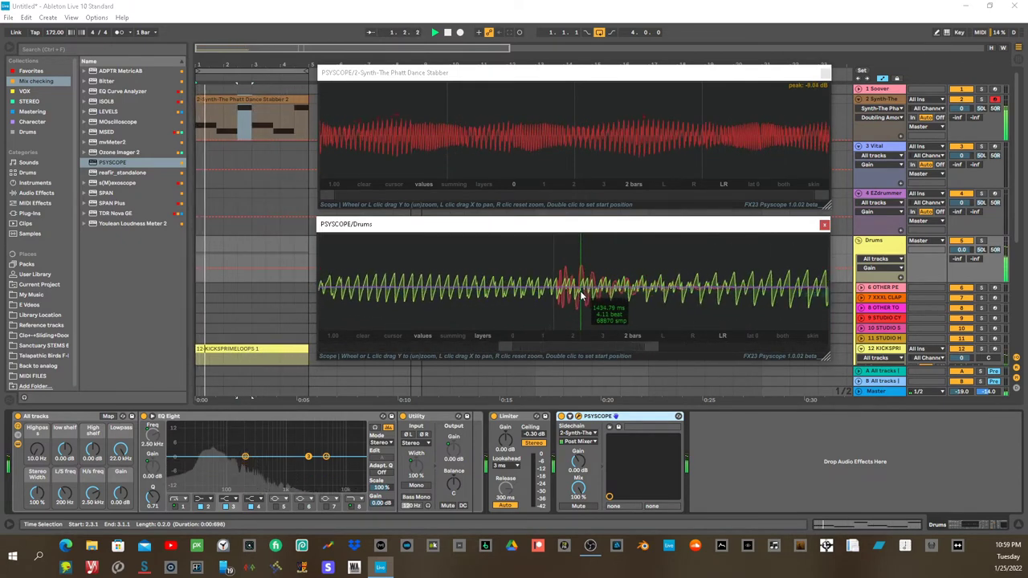
pyautogui.scroll(-5, 581, 297)
pyautogui.scroll(-1, 579, 297)
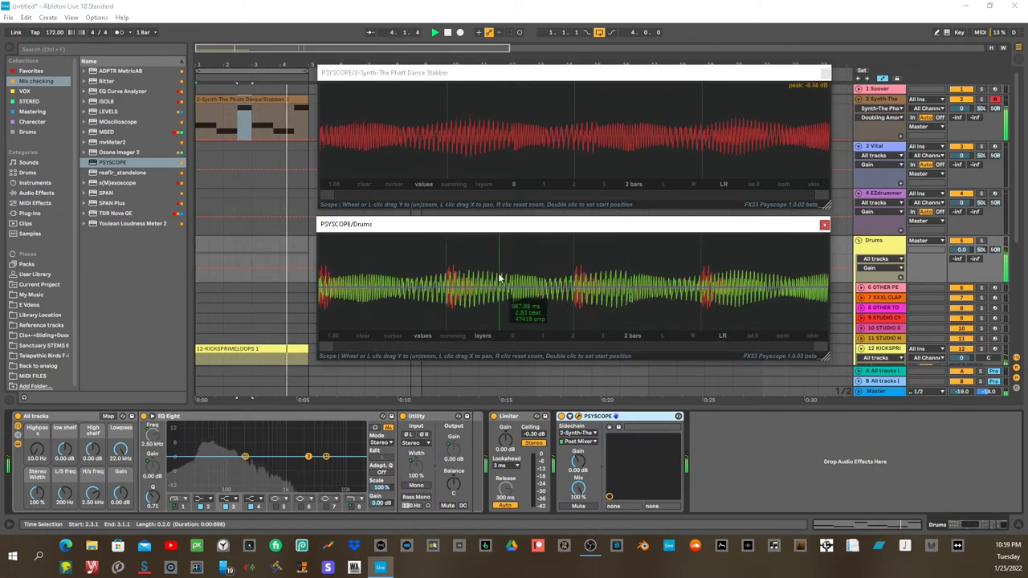
# Step: Close the synth track's scope and view inputs 1, 2 and 0 individually in the Drums scope
pyautogui.click(826, 74)
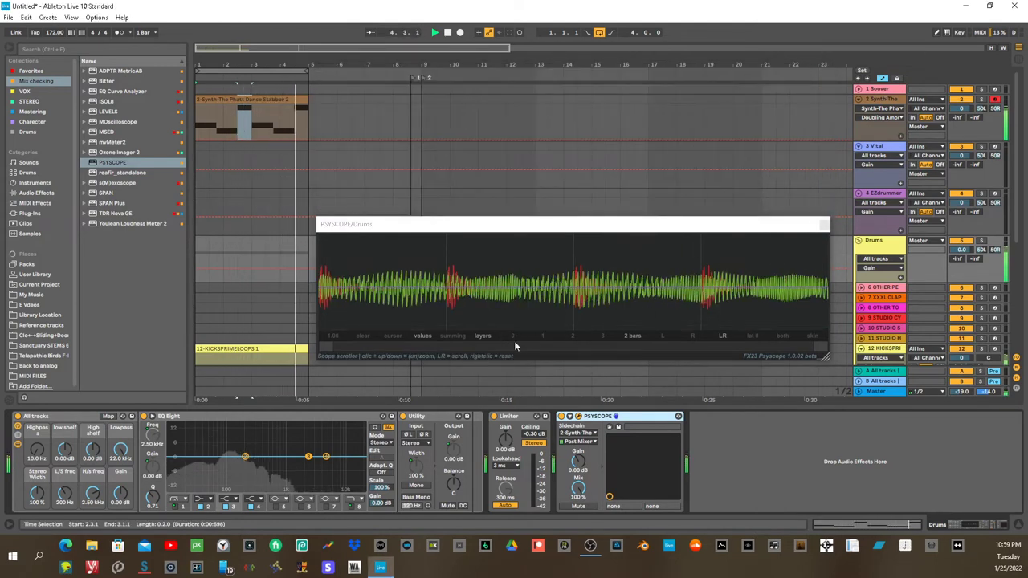
pyautogui.click(541, 336)
pyautogui.click(572, 334)
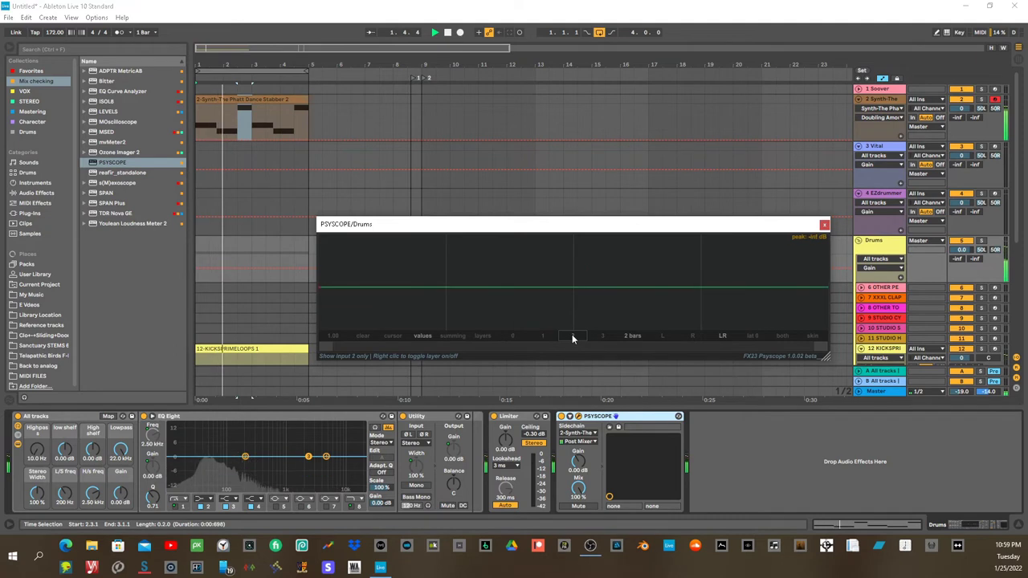
pyautogui.click(512, 335)
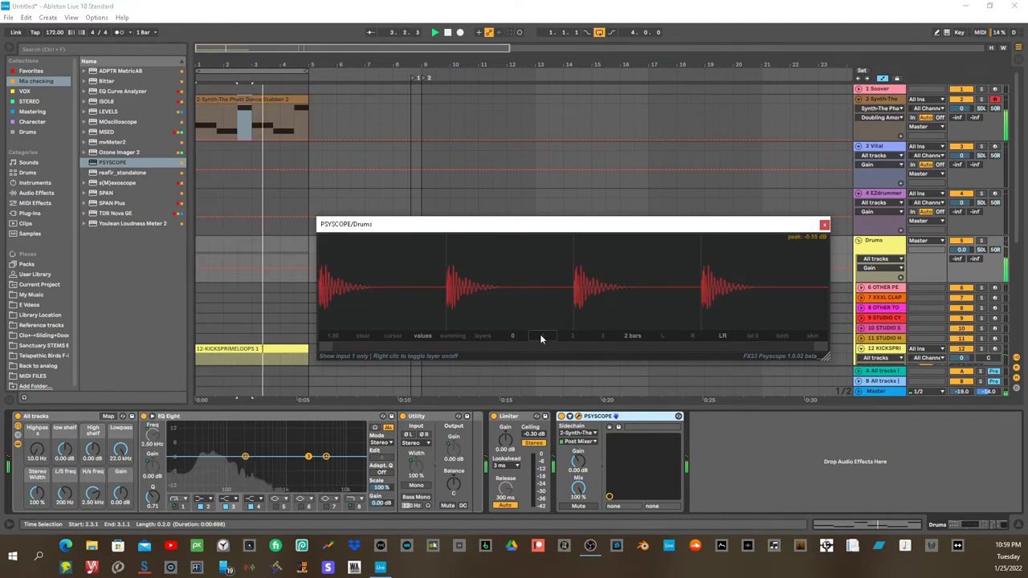
pyautogui.click(539, 334)
pyautogui.click(517, 334)
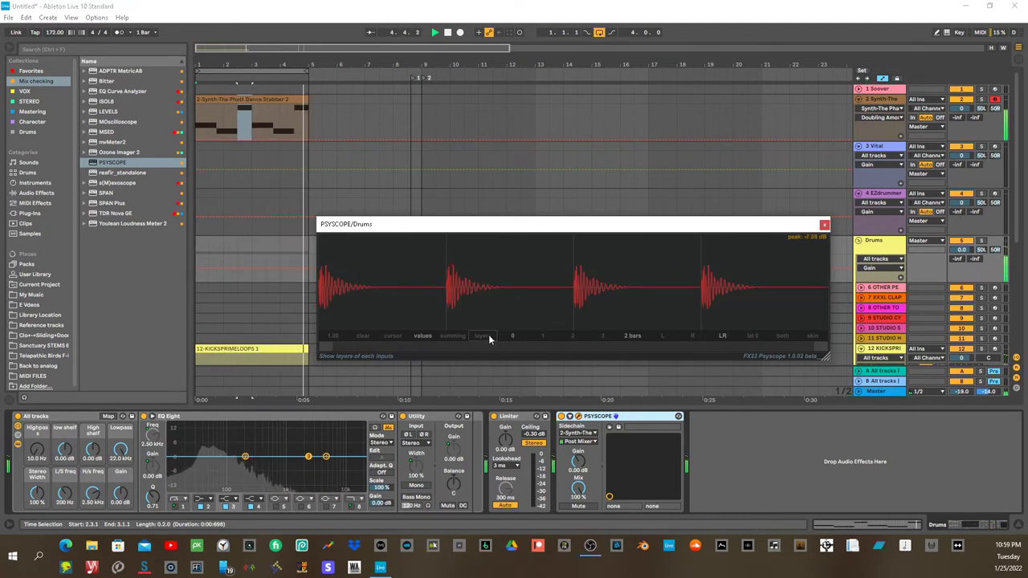
# Step: Return the Drums scope to the layered view and magnify one kick hit overlapping the synth waveform
pyautogui.click(482, 335)
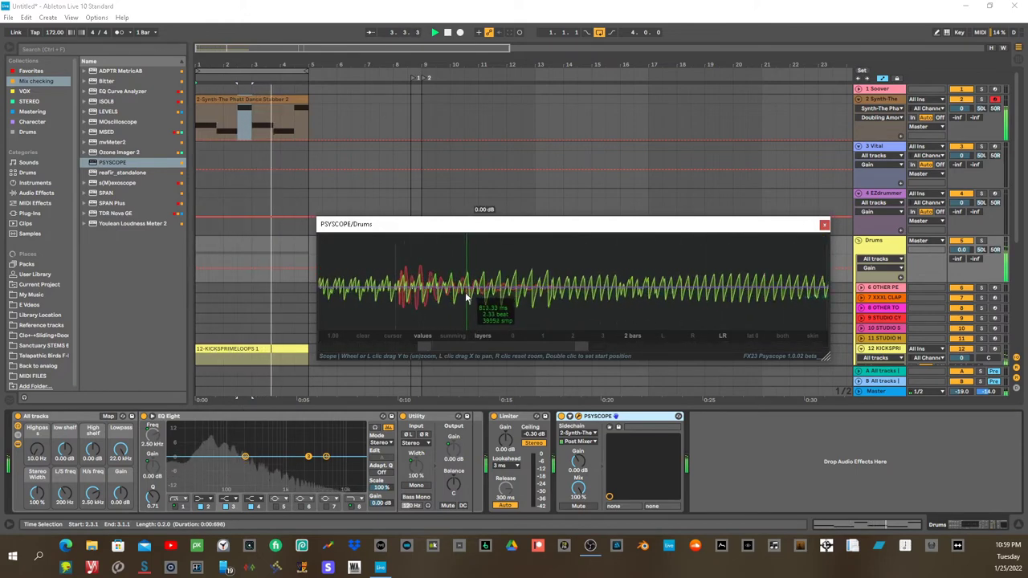
pyautogui.scroll(3, 448, 297)
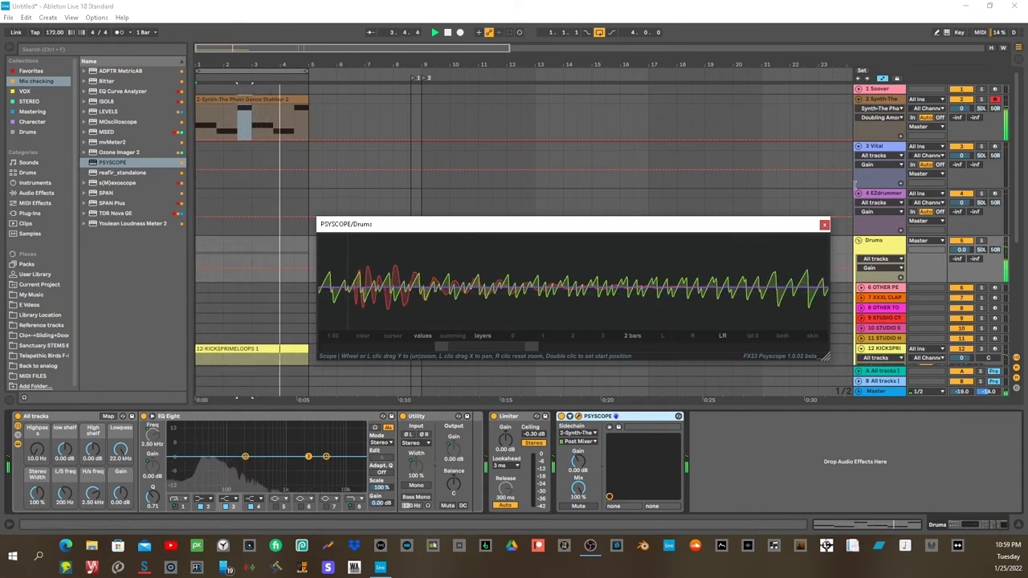
# Step: Lower the Limiter's ceiling on the Synth-The Phatt Dance Stabber track to -16.1 dB
pyautogui.click(886, 102)
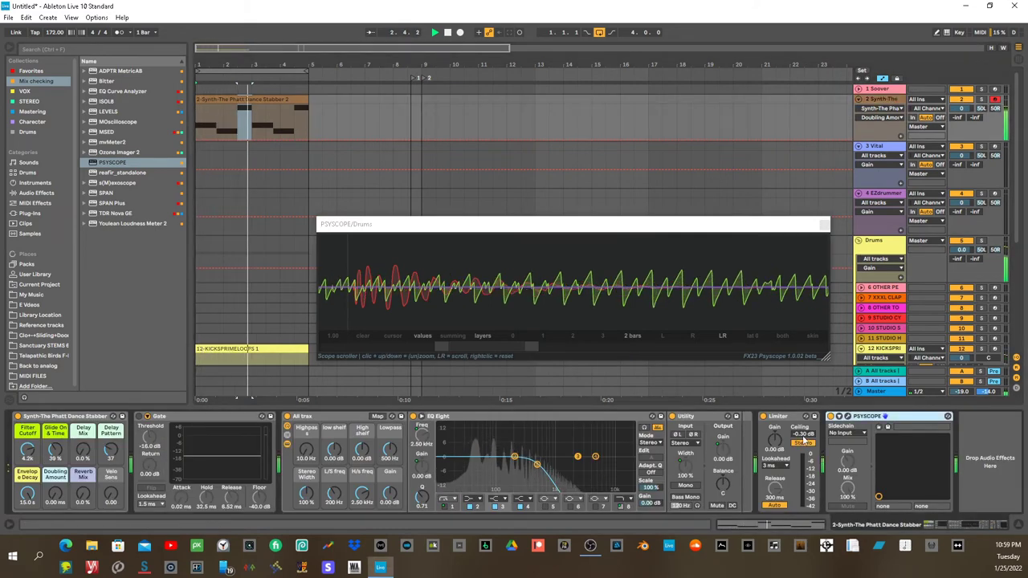
pyautogui.moveTo(803, 440); pyautogui.dragTo(803, 495)
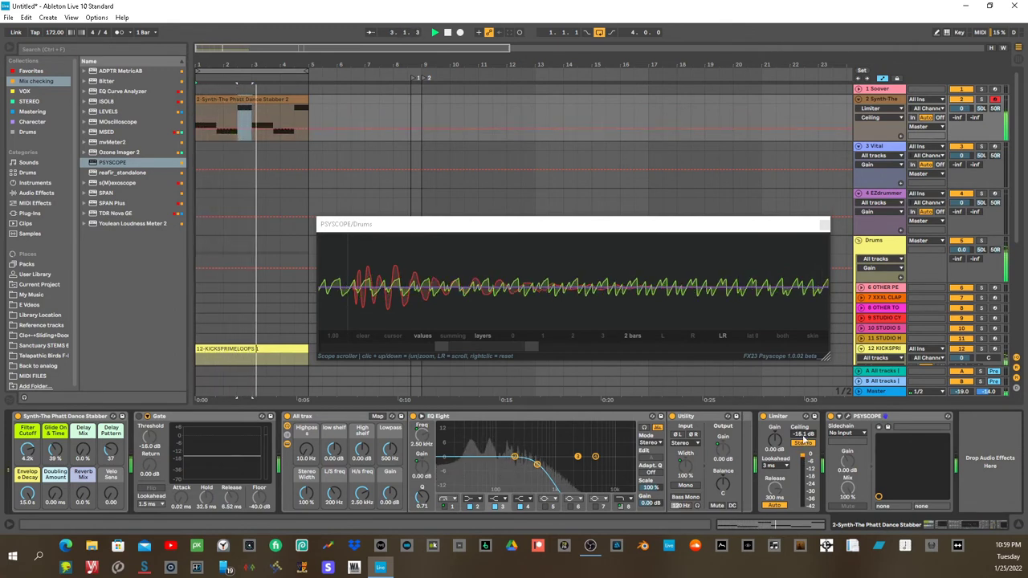